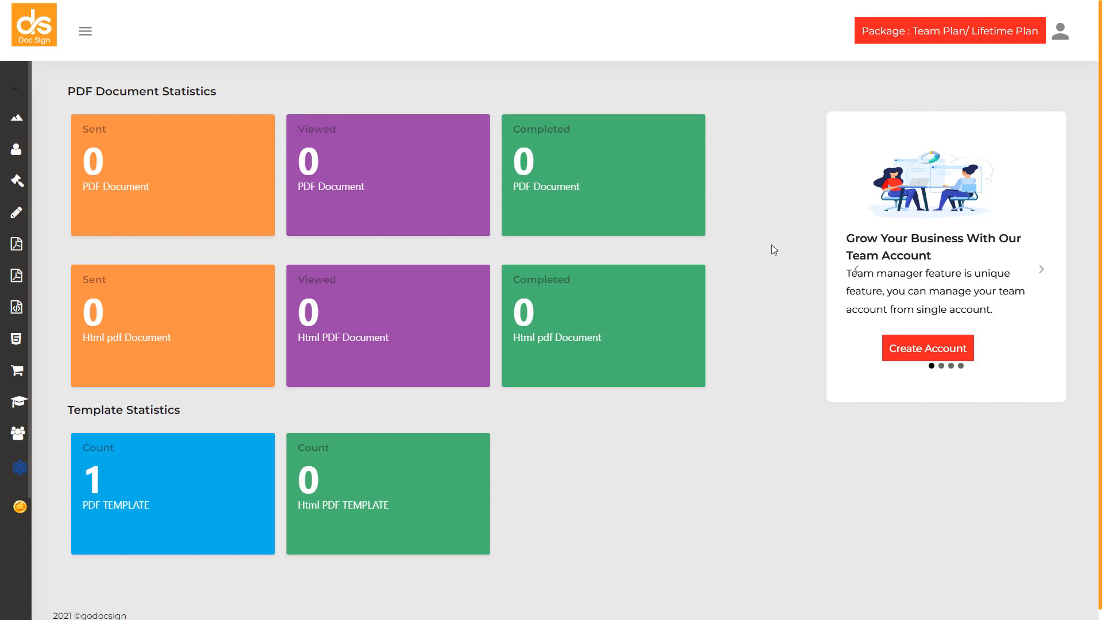
# Step: Start a Sign & Send document from the Power Of Attorney HTML template
pyautogui.moveTo(2, 175)
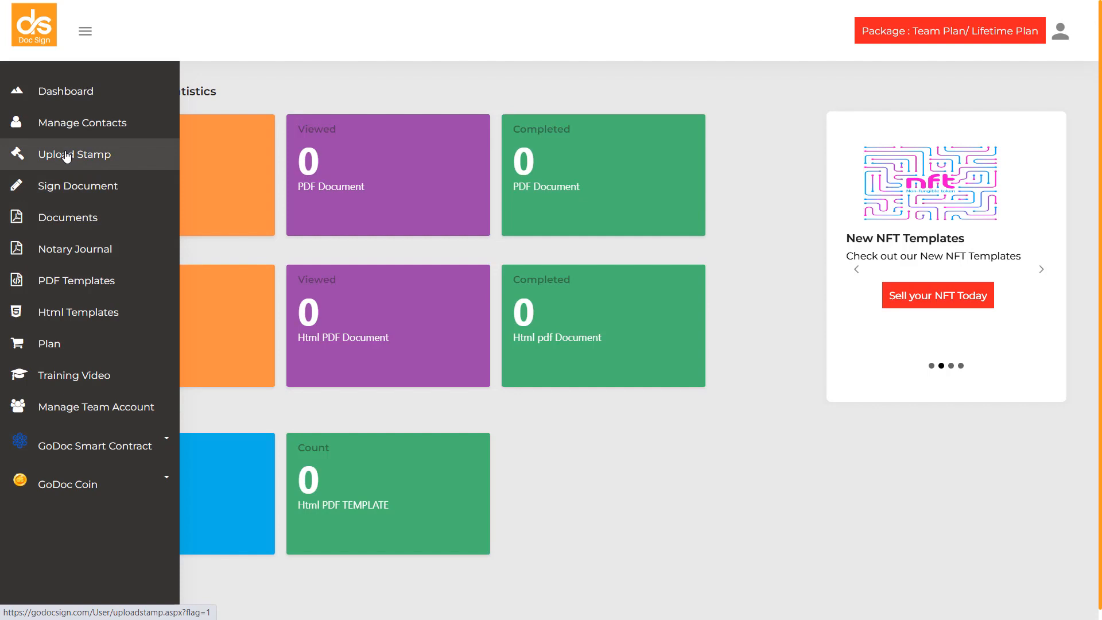
pyautogui.click(63, 193)
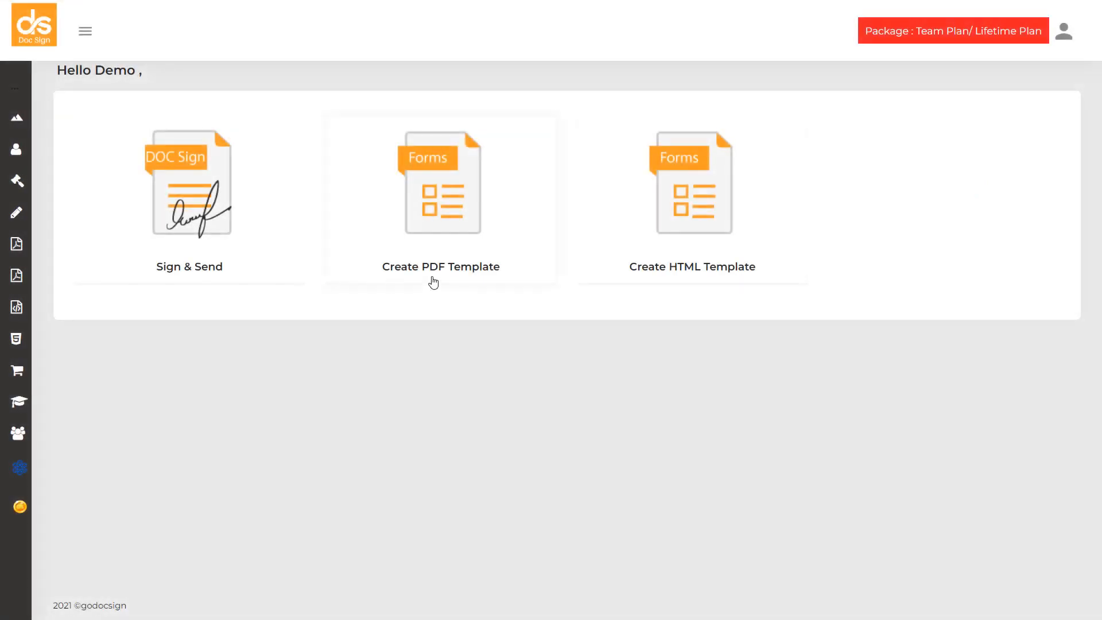
pyautogui.click(200, 229)
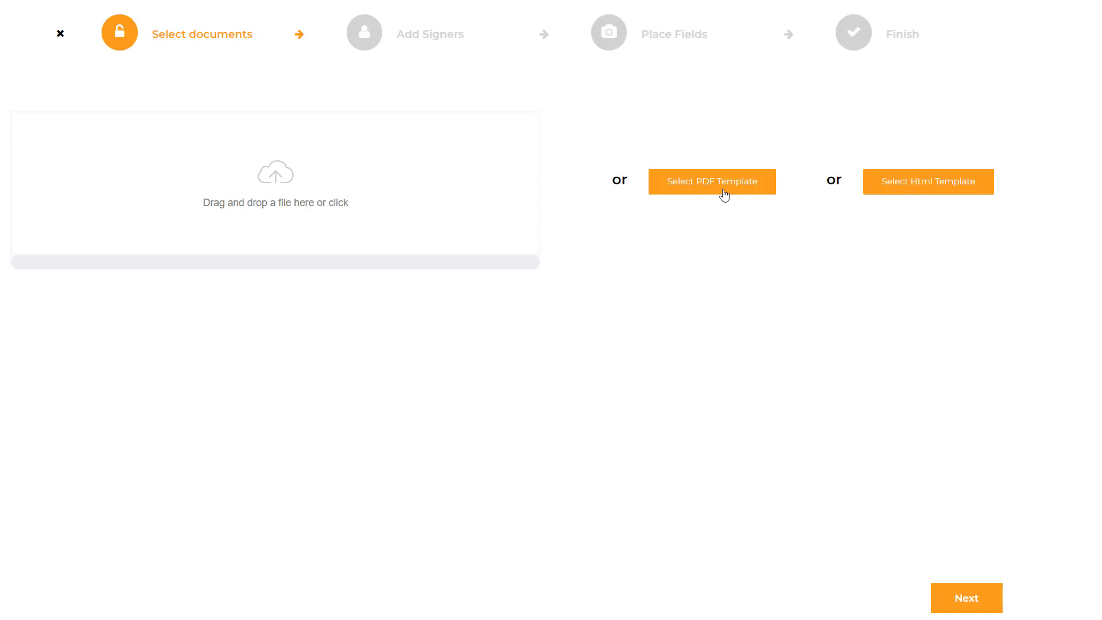
pyautogui.click(933, 194)
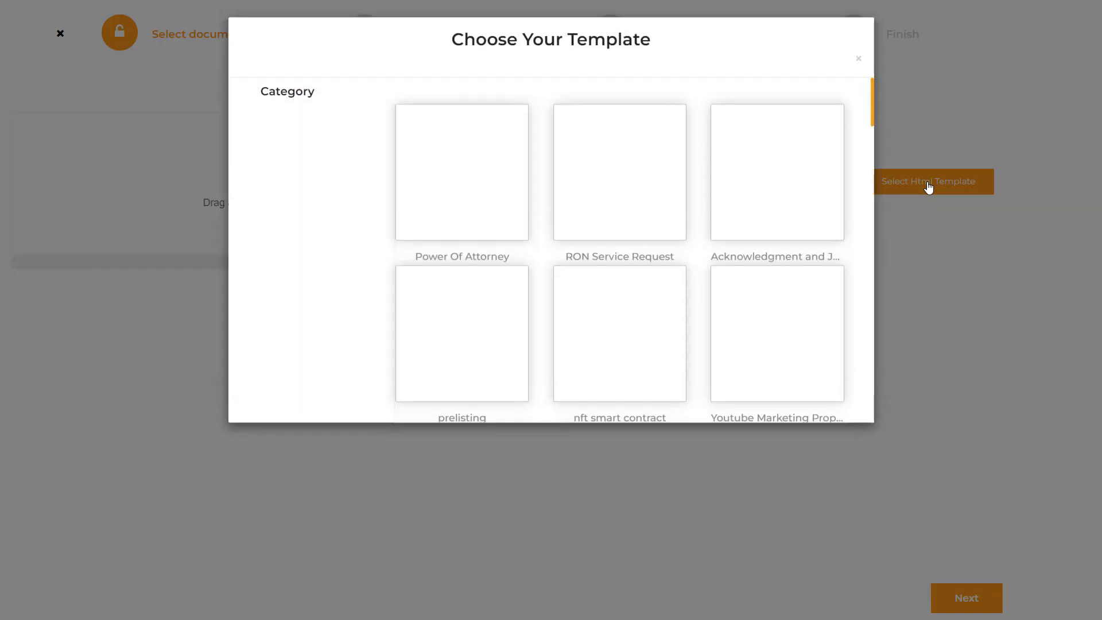
pyautogui.click(440, 195)
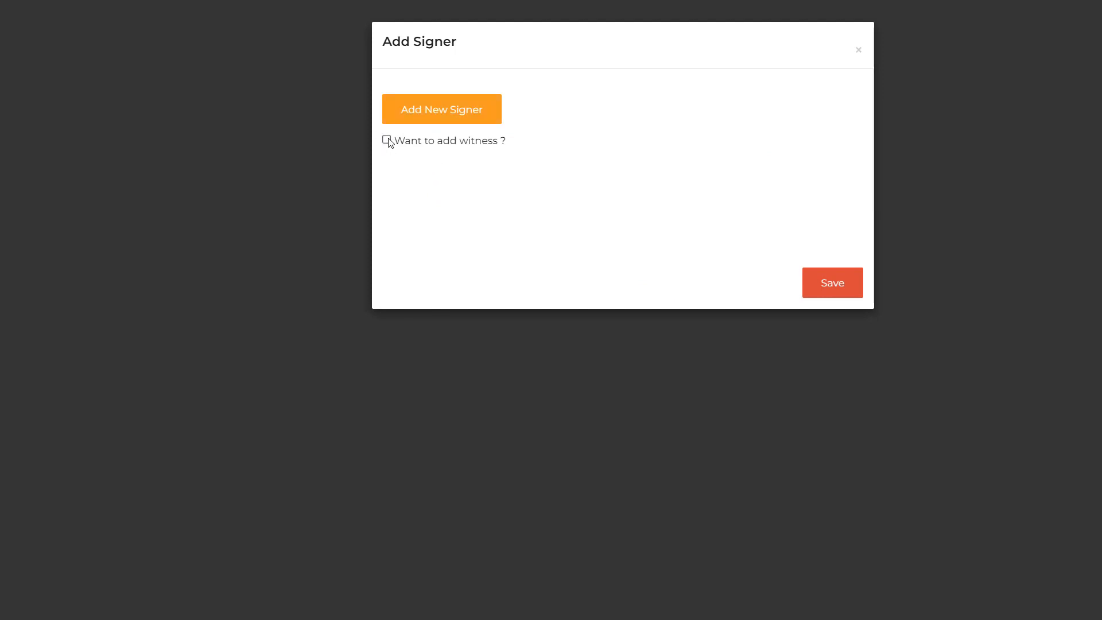
pyautogui.click(387, 139)
pyautogui.click(402, 186)
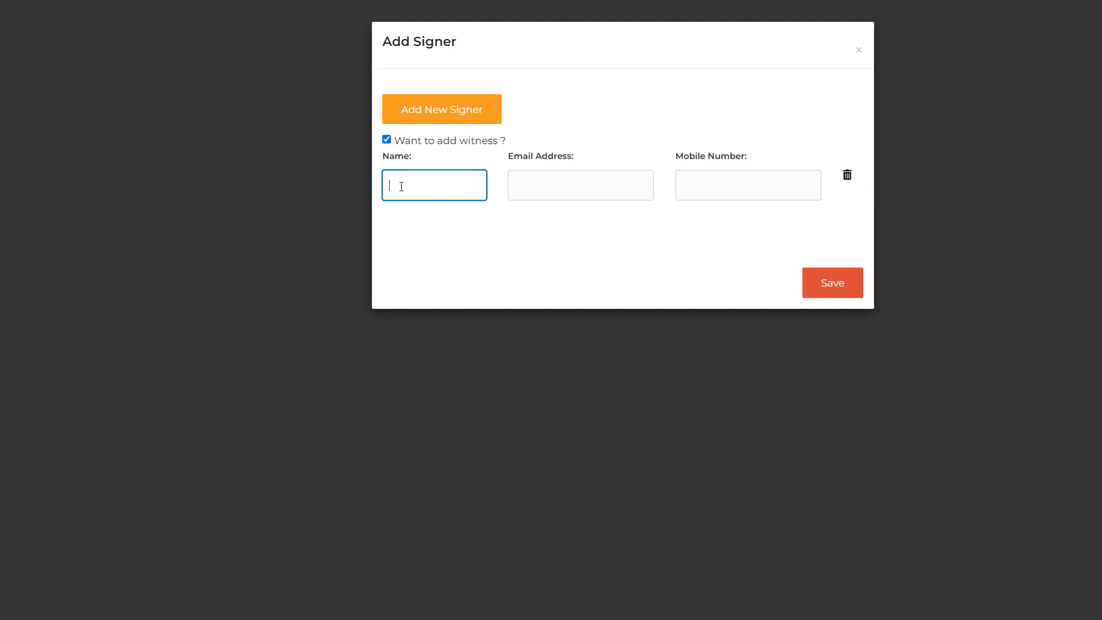
pyautogui.write('si')
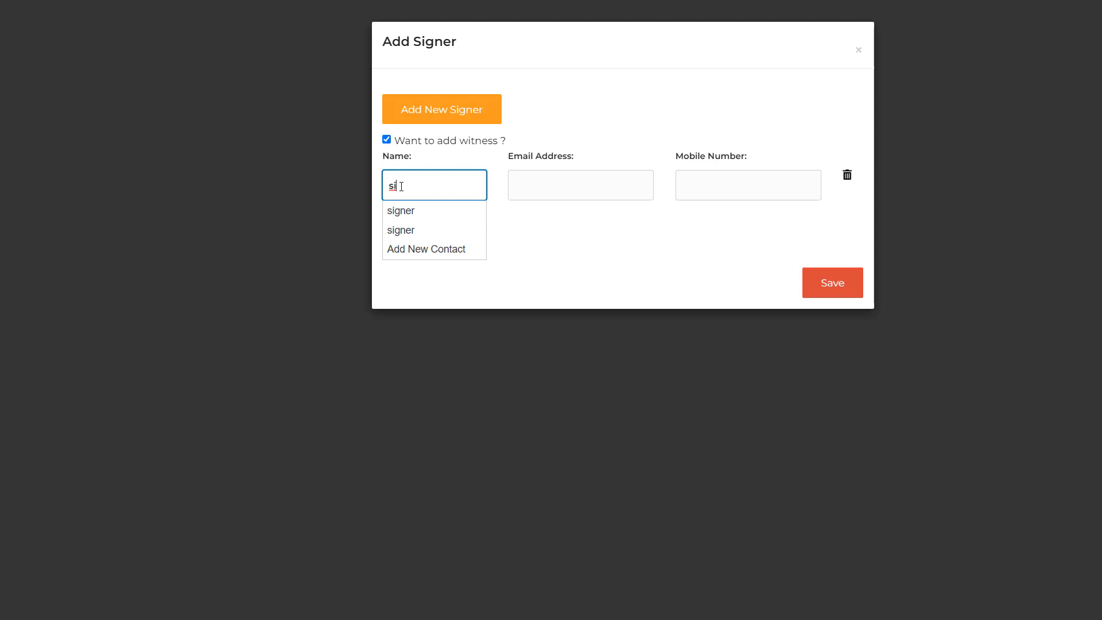
pyautogui.click(402, 210)
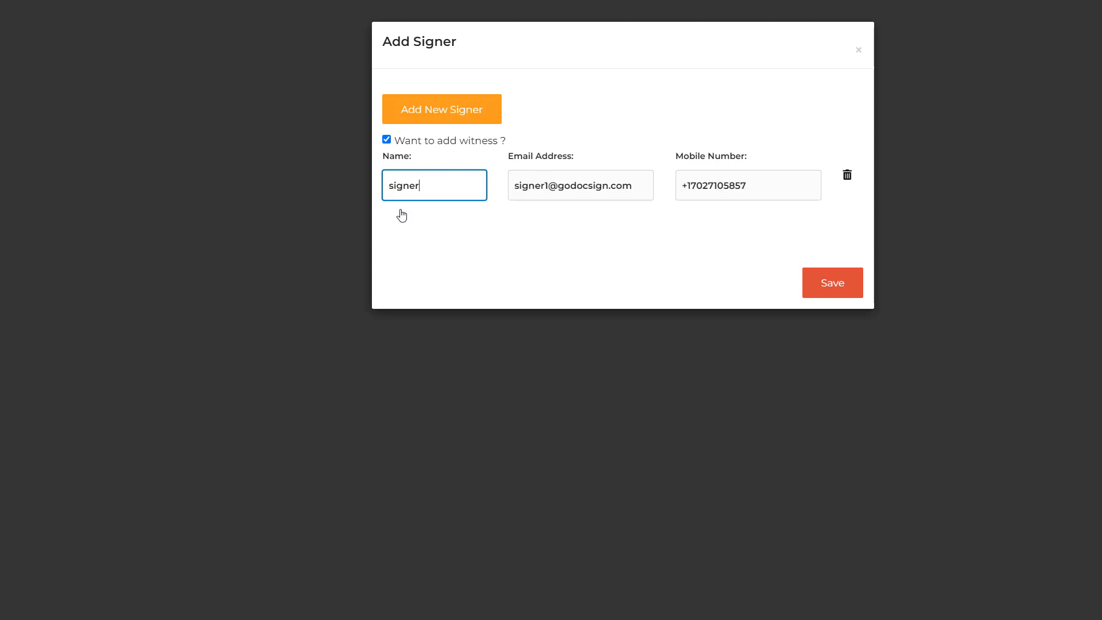
pyautogui.click(850, 177)
pyautogui.click(387, 139)
# Step: Add a new signer using the first saved contact matching "sig" and save the signer list
pyautogui.click(406, 115)
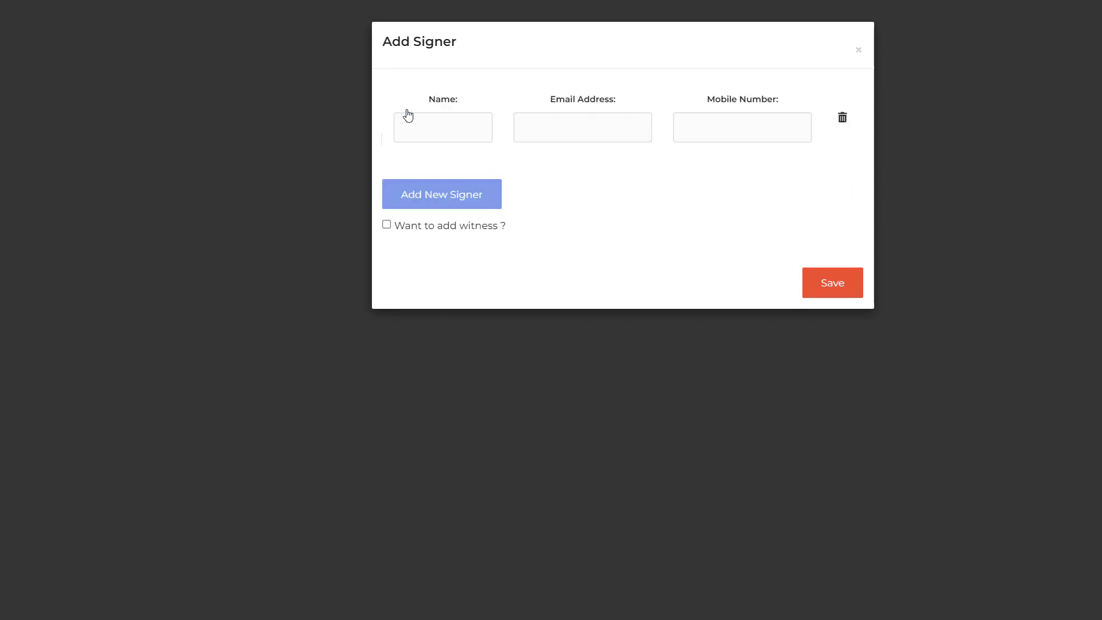
pyautogui.click(415, 125)
pyautogui.write('sig')
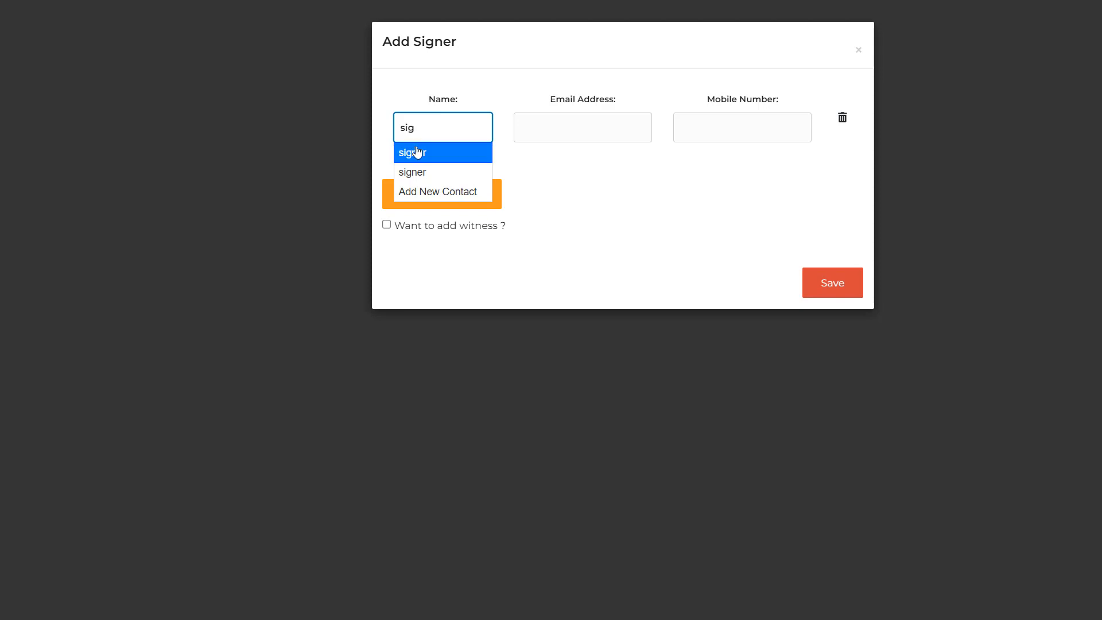
pyautogui.click(414, 153)
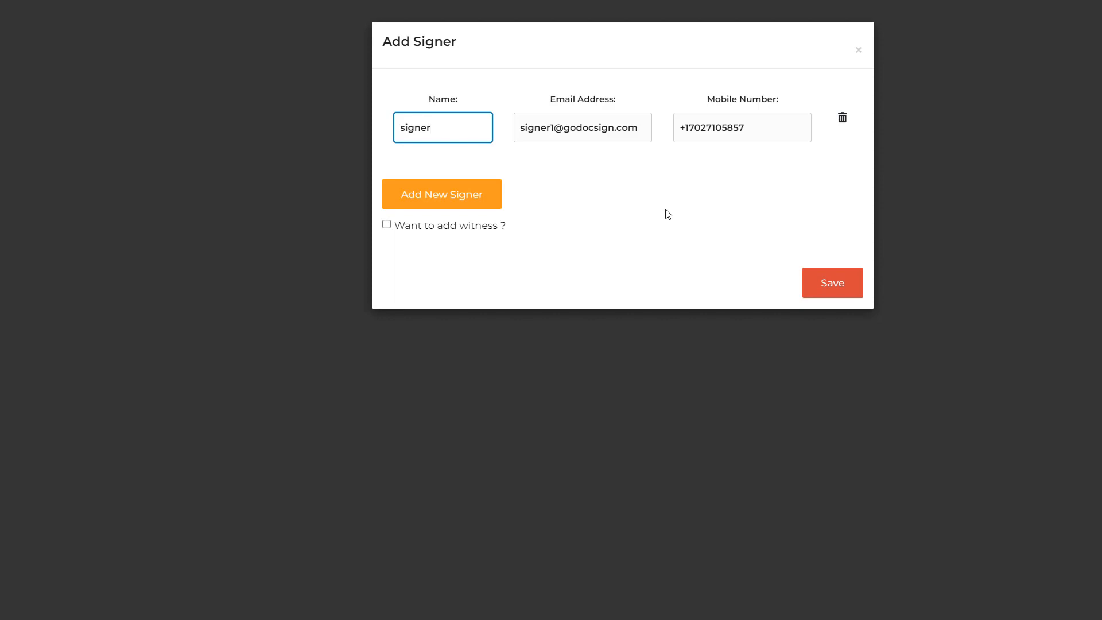
pyautogui.click(824, 288)
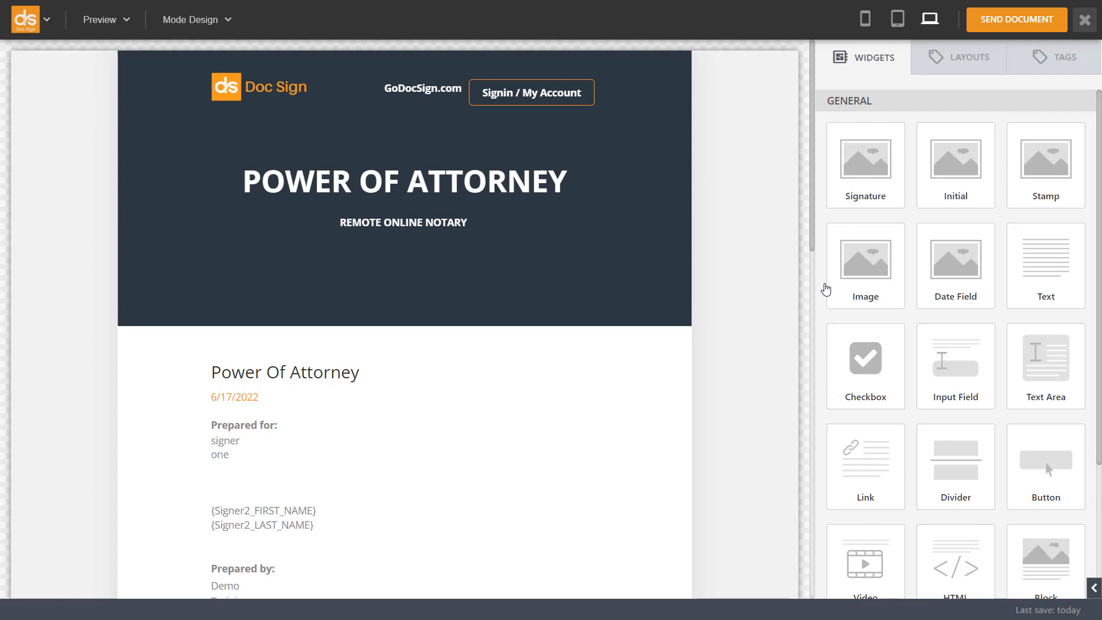
# Step: Examine the available widgets and the Power of Attorney document through to its signature and stamp fields
pyautogui.scroll(-2, 825, 289)
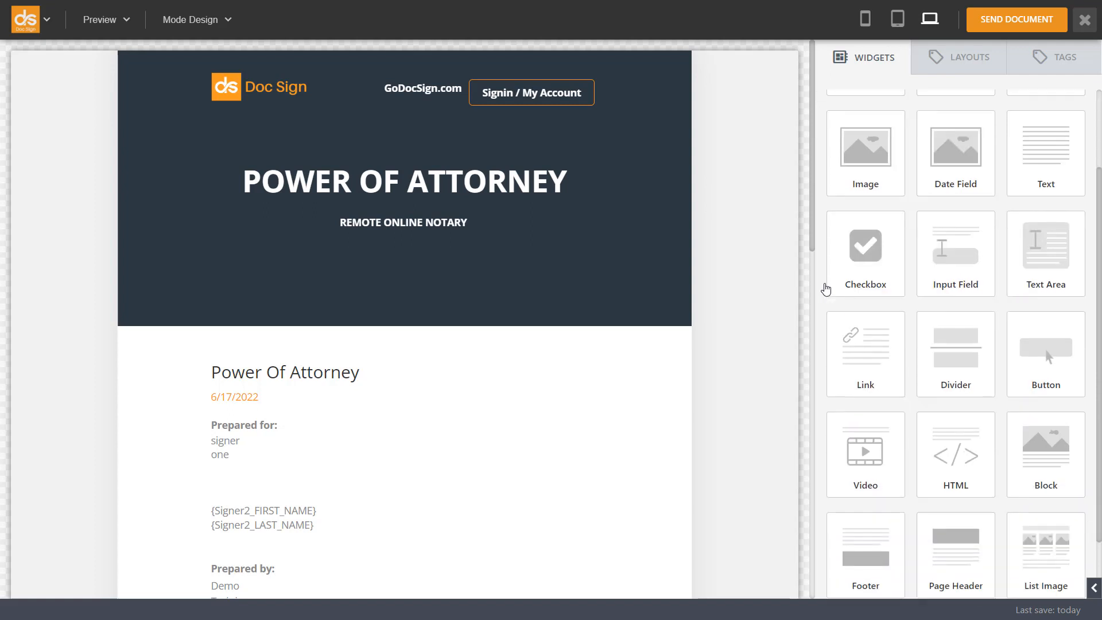
pyautogui.scroll(-3, 460, 396)
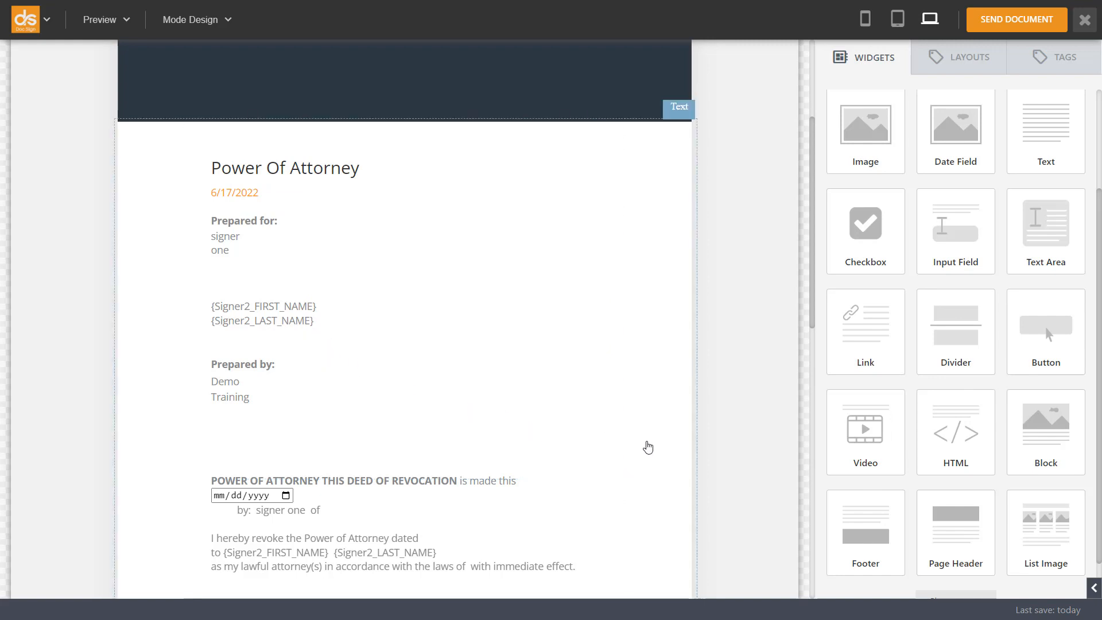
pyautogui.scroll(-4, 651, 456)
pyautogui.scroll(-3, 651, 458)
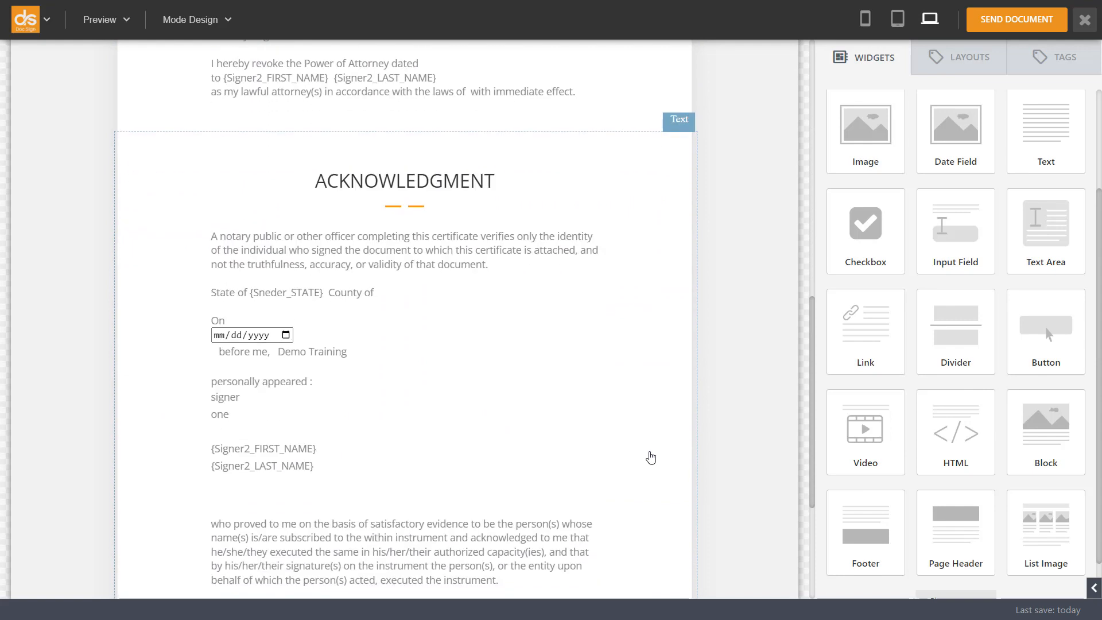
pyautogui.scroll(-3, 651, 457)
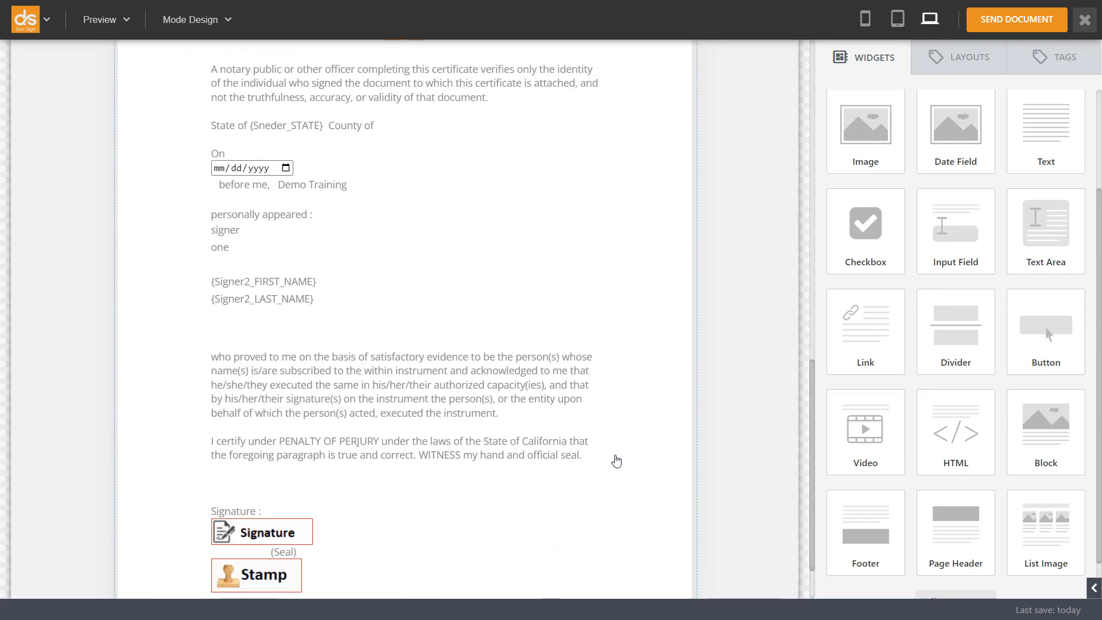
pyautogui.click(525, 399)
pyautogui.click(501, 409)
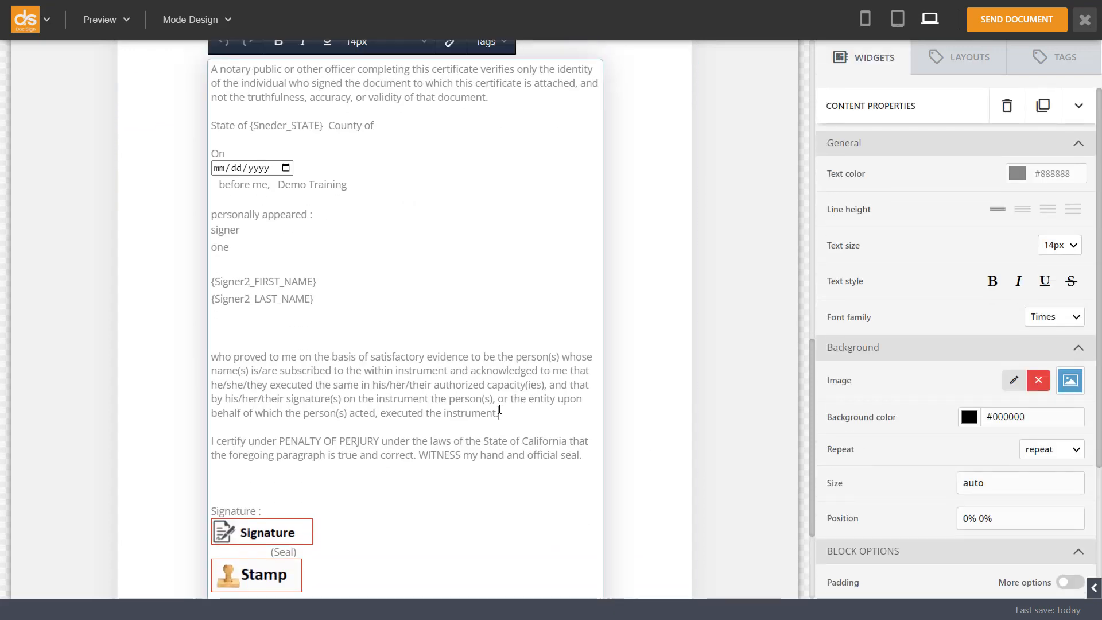
pyautogui.click(747, 351)
# Step: Switch the document to tablet layout and review it from the header through to the signature block
pyautogui.click(899, 29)
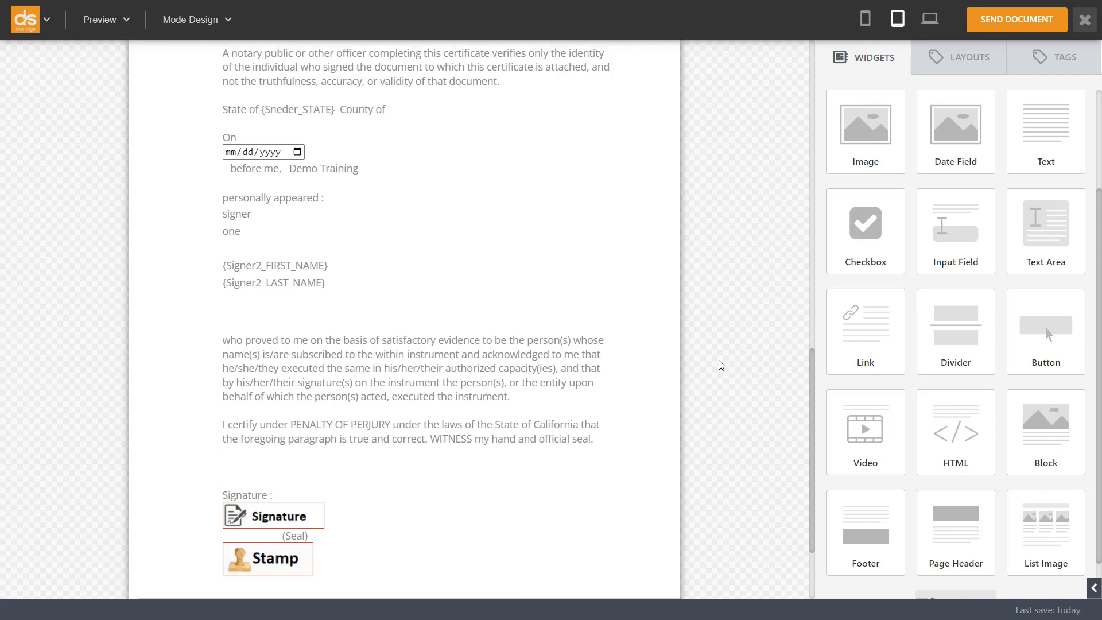
pyautogui.scroll(15, 721, 365)
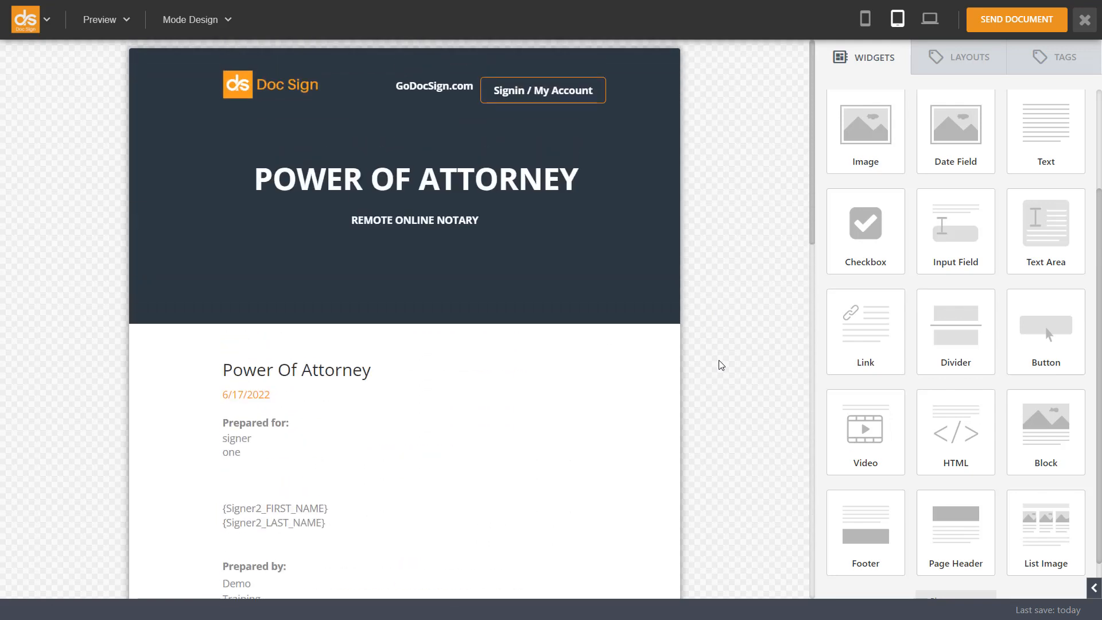
pyautogui.scroll(-10, 721, 365)
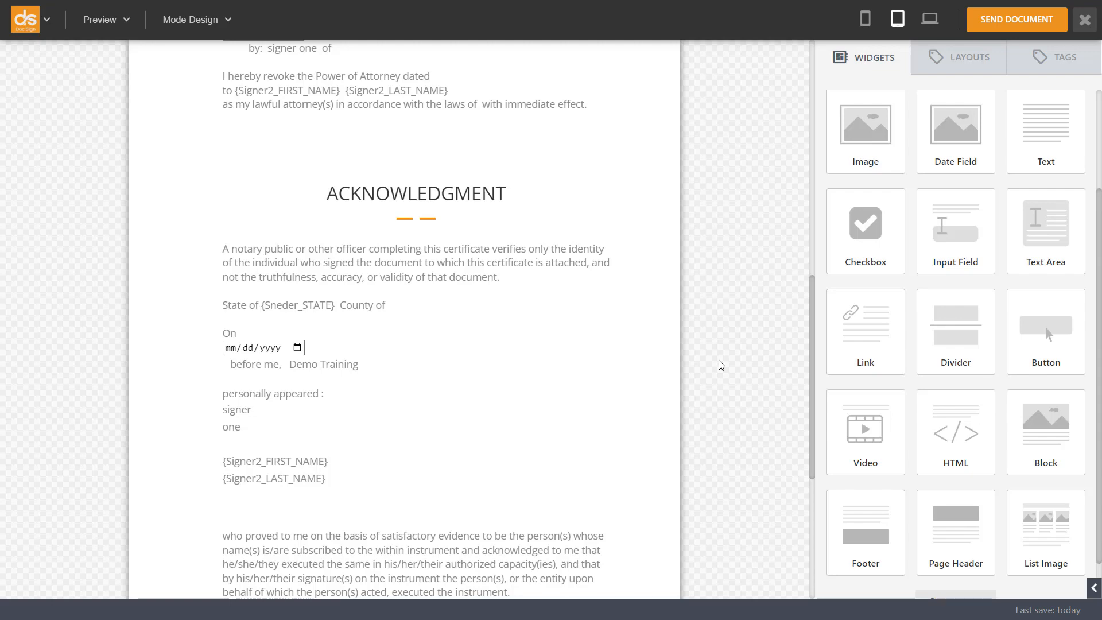
pyautogui.scroll(-5, 722, 365)
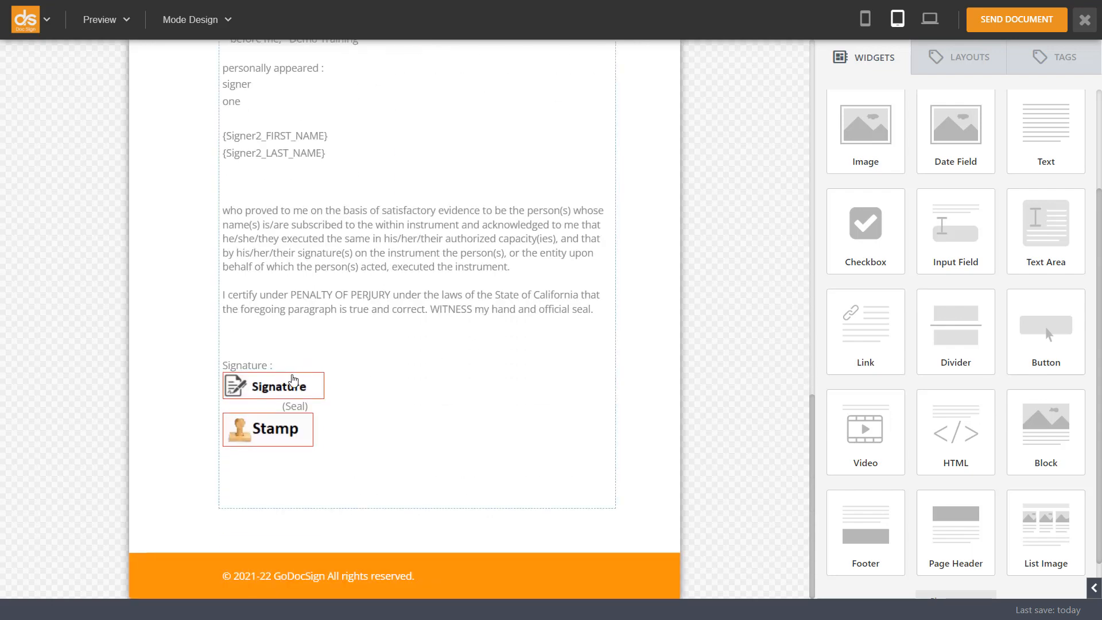
# Step: Assign the Signature field under the acknowledgment to signer
pyautogui.click(293, 380)
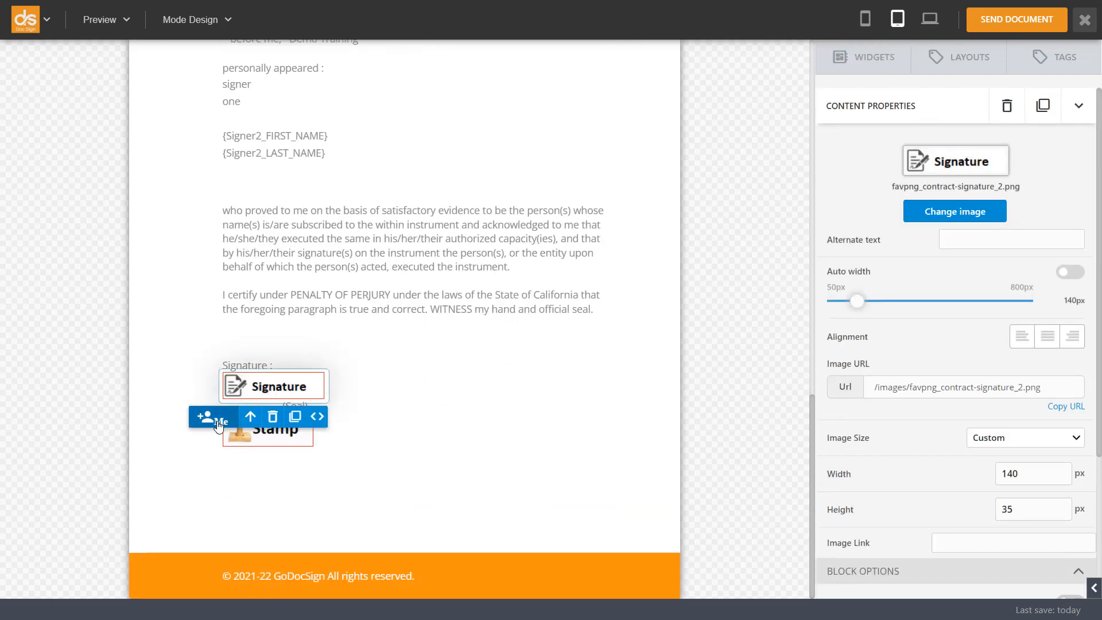
pyautogui.click(219, 424)
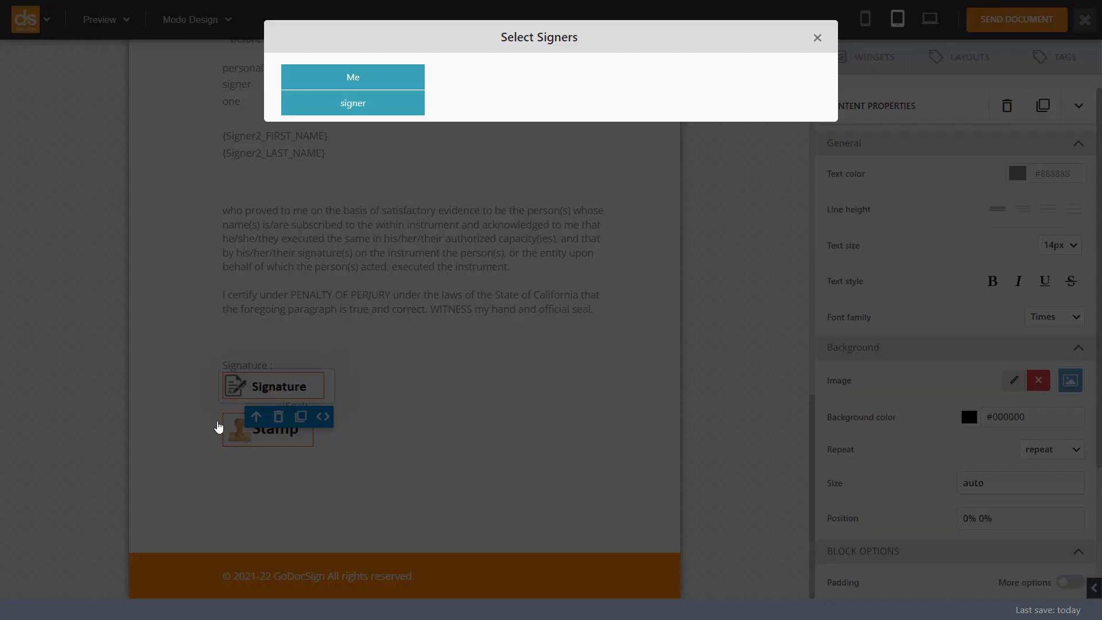
pyautogui.click(348, 107)
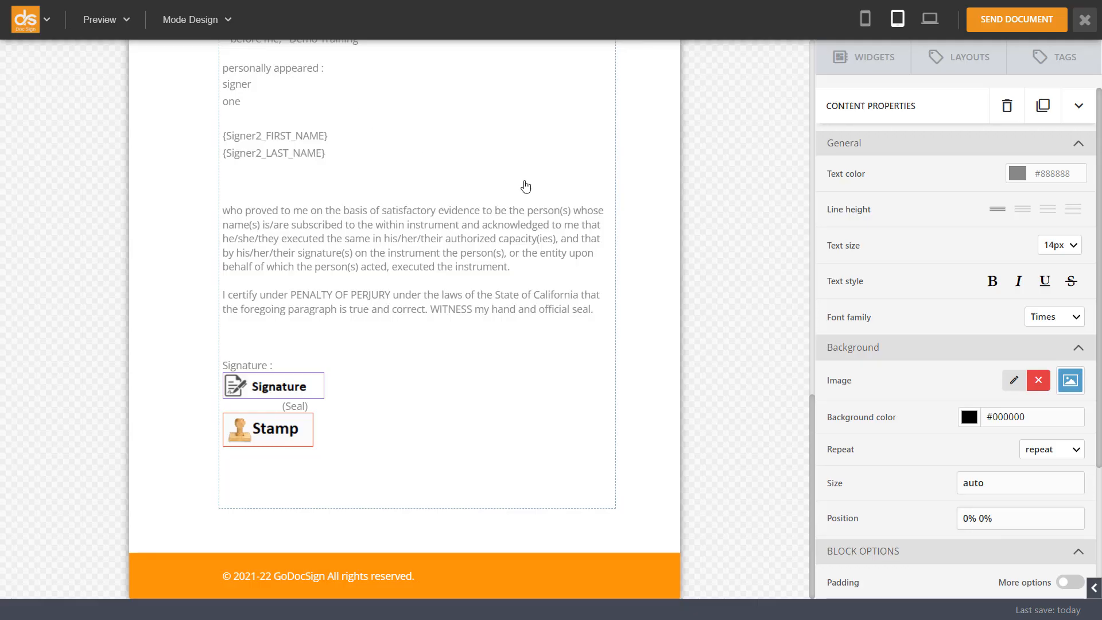
pyautogui.click(737, 350)
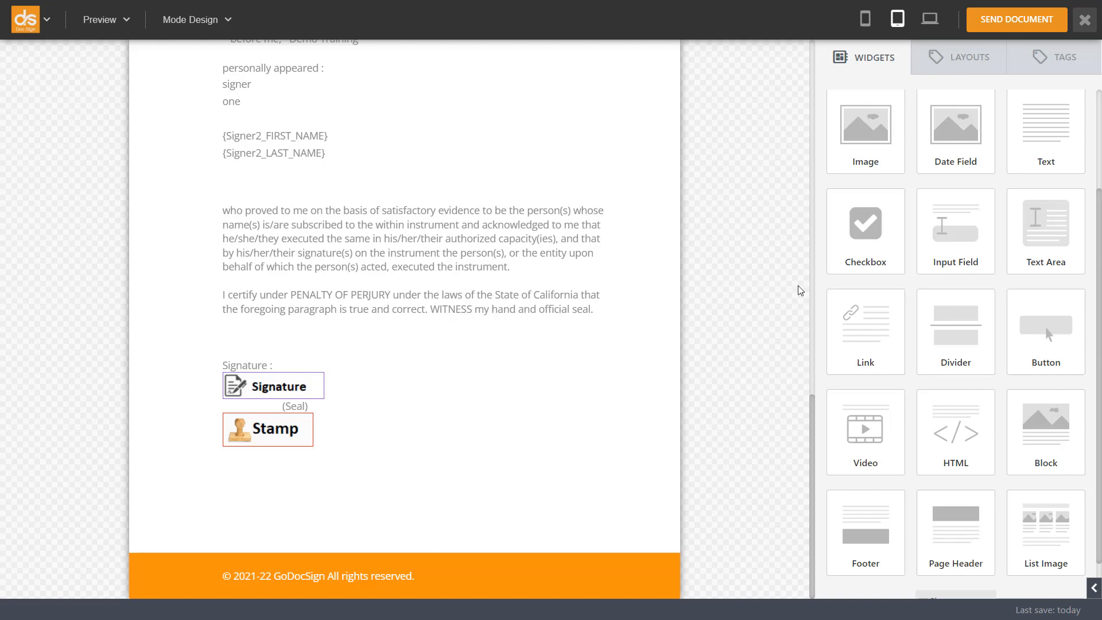
# Step: Prepare the document for sending with the title "POA RON" and the same text as the message
pyautogui.click(1013, 21)
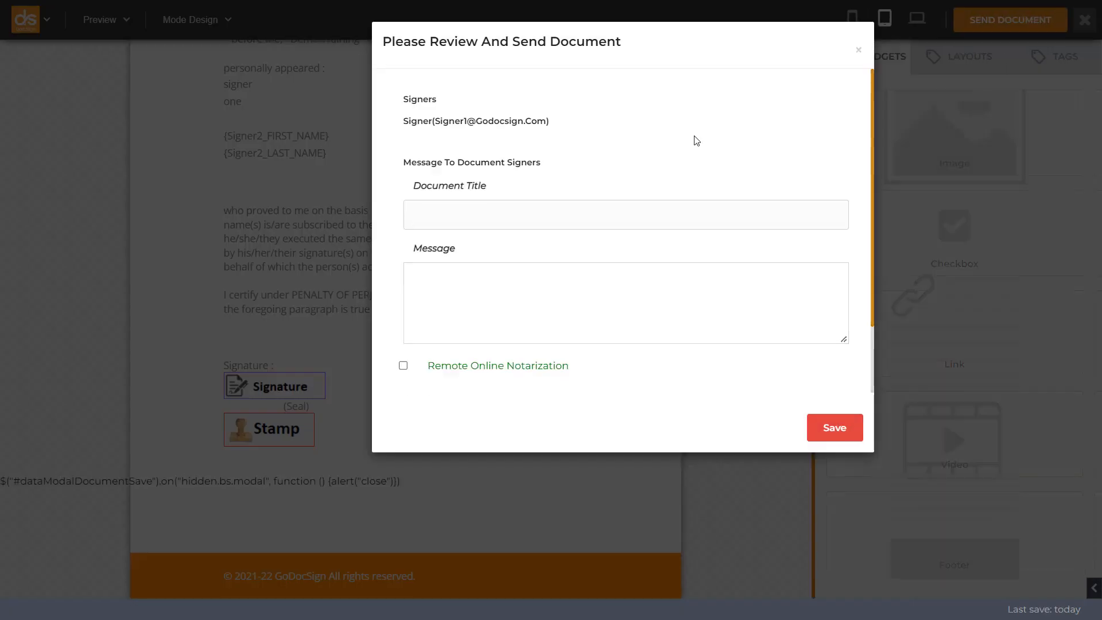
pyautogui.click(546, 211)
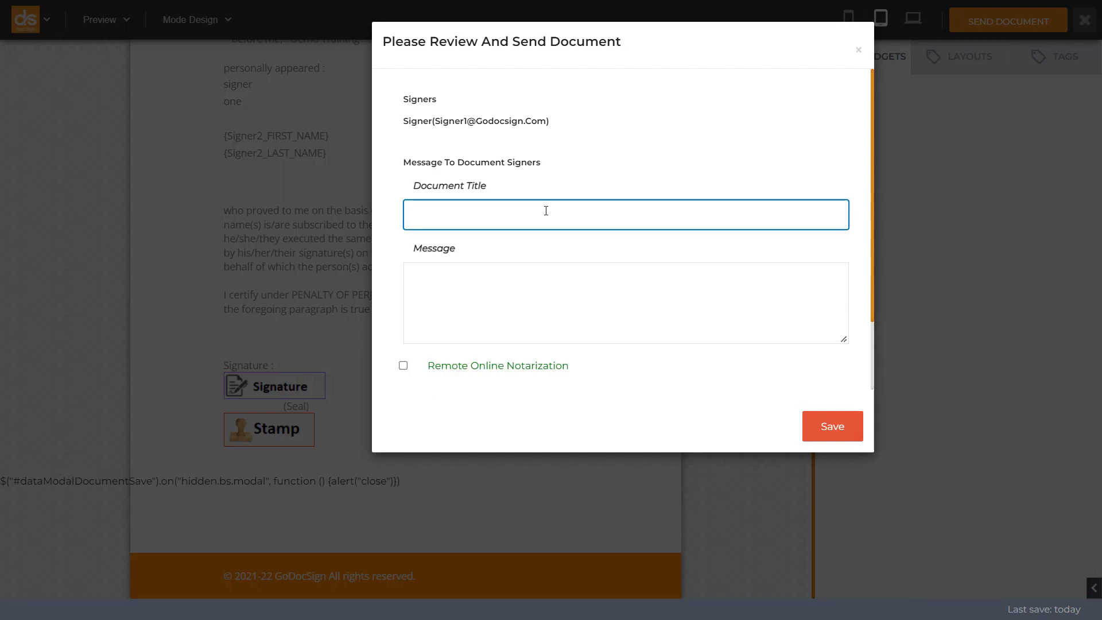
pyautogui.write('POA ')
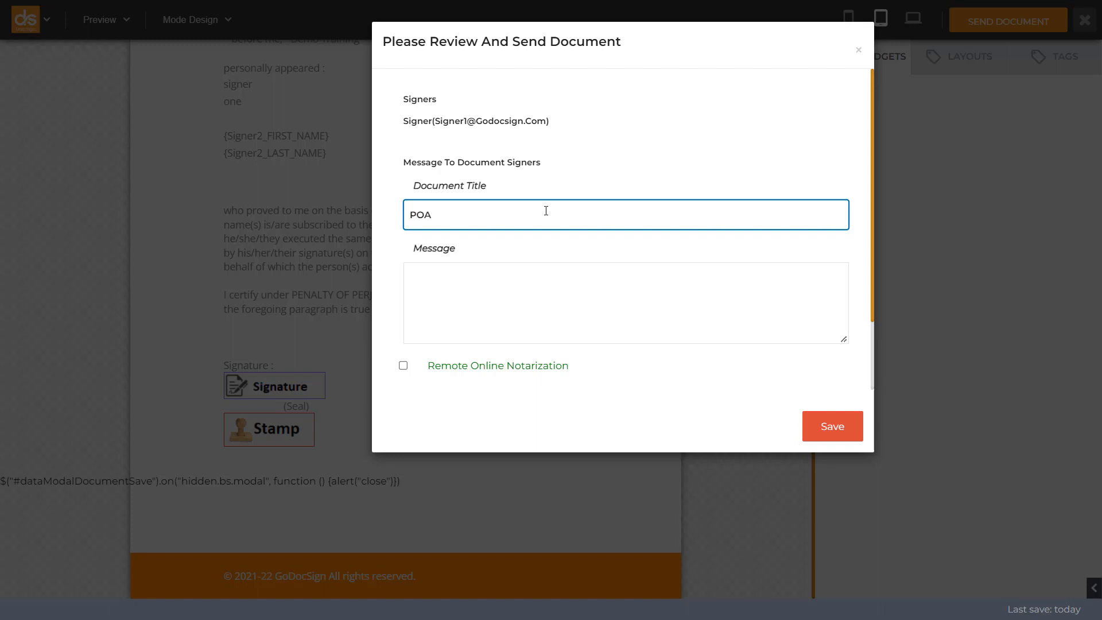
pyautogui.write('RON')
pyautogui.hotkey('ctrl', 'a')
pyautogui.hotkey('ctrl', 'c')
pyautogui.click(458, 287)
pyautogui.hotkey('ctrl', 'v')
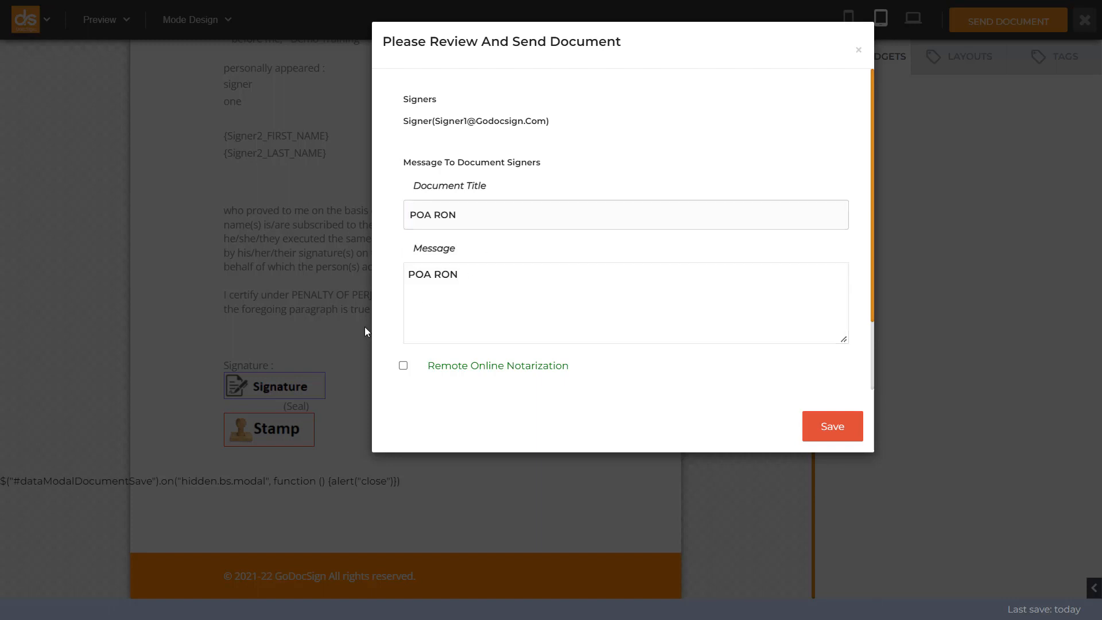
# Step: Enable Remote Online Notarization and send the document sign request
pyautogui.scroll(-2, 386, 330)
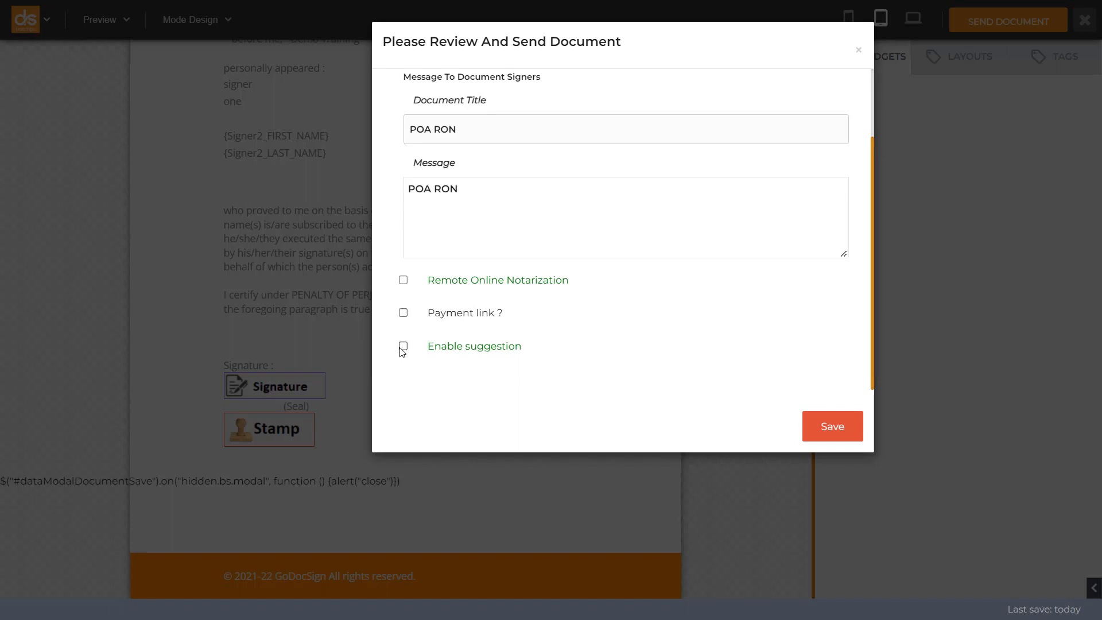
pyautogui.click(403, 281)
pyautogui.click(820, 426)
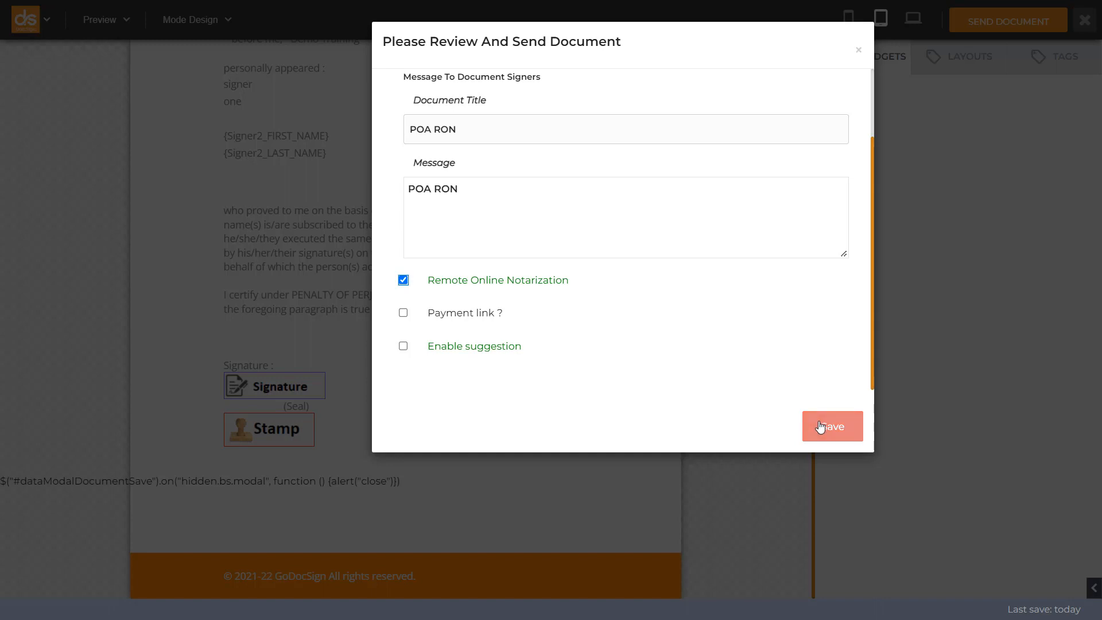
pyautogui.click(821, 426)
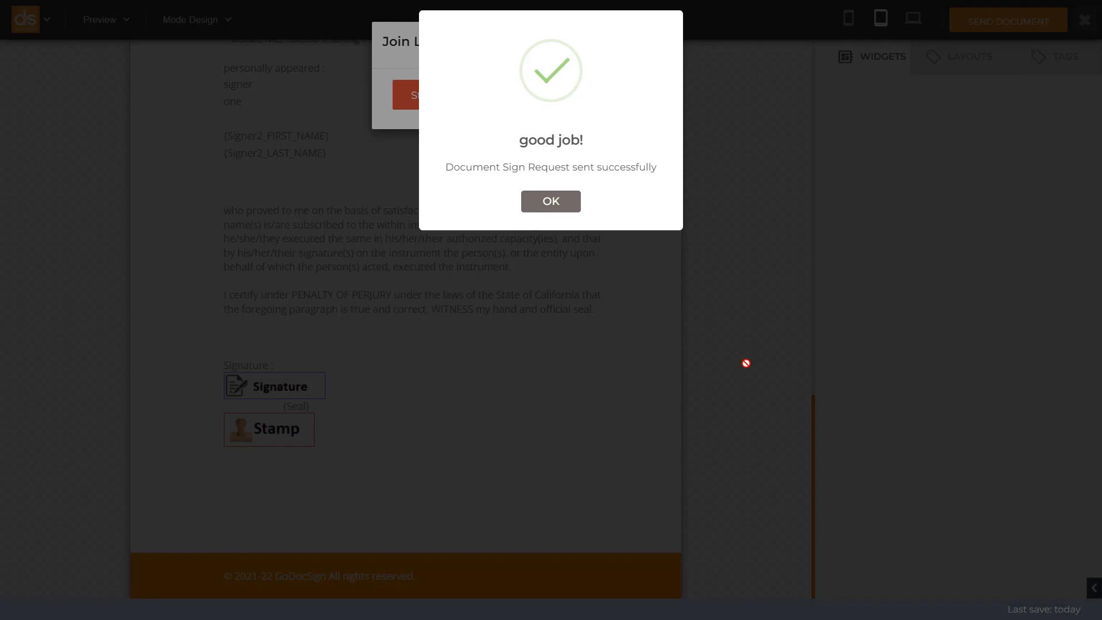
pyautogui.click(564, 208)
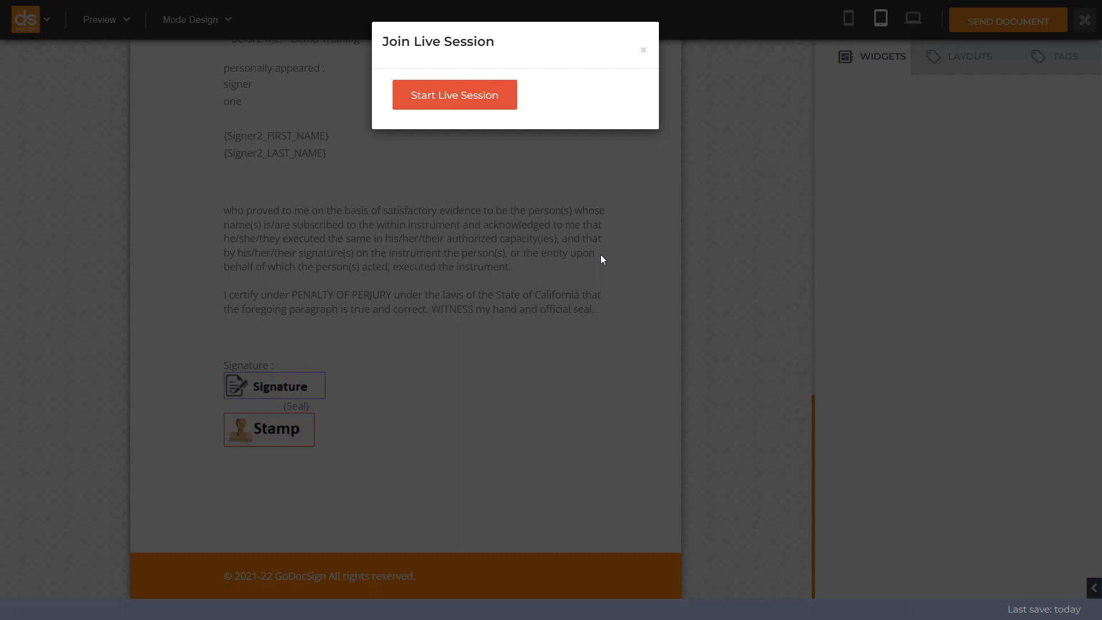
# Step: Start the live notarization session and open the notary help script
pyautogui.click(455, 96)
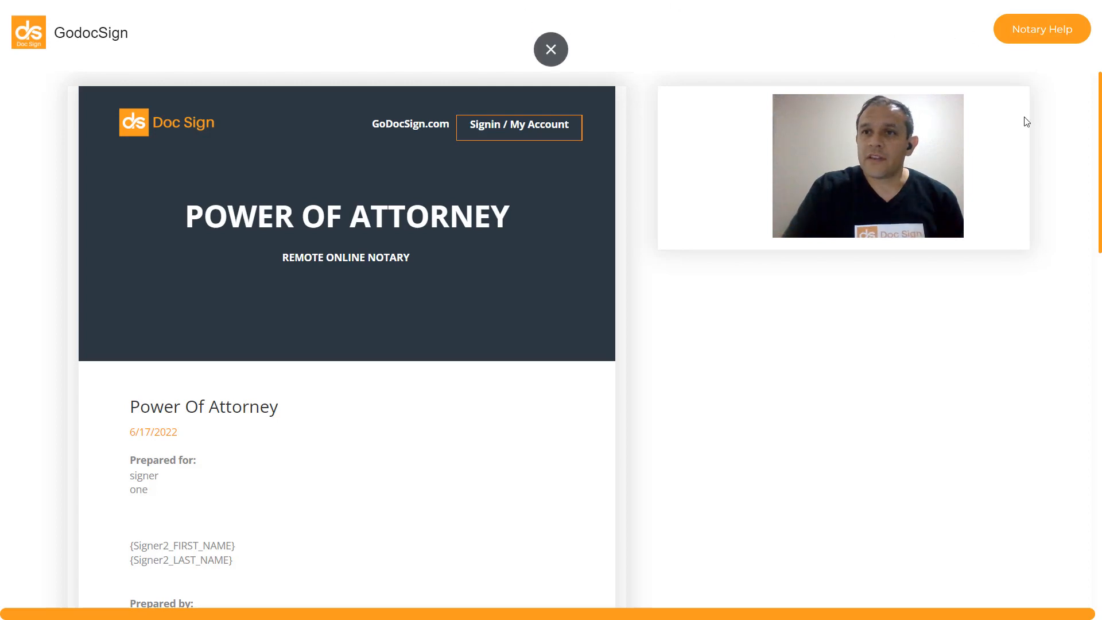
pyautogui.click(1028, 35)
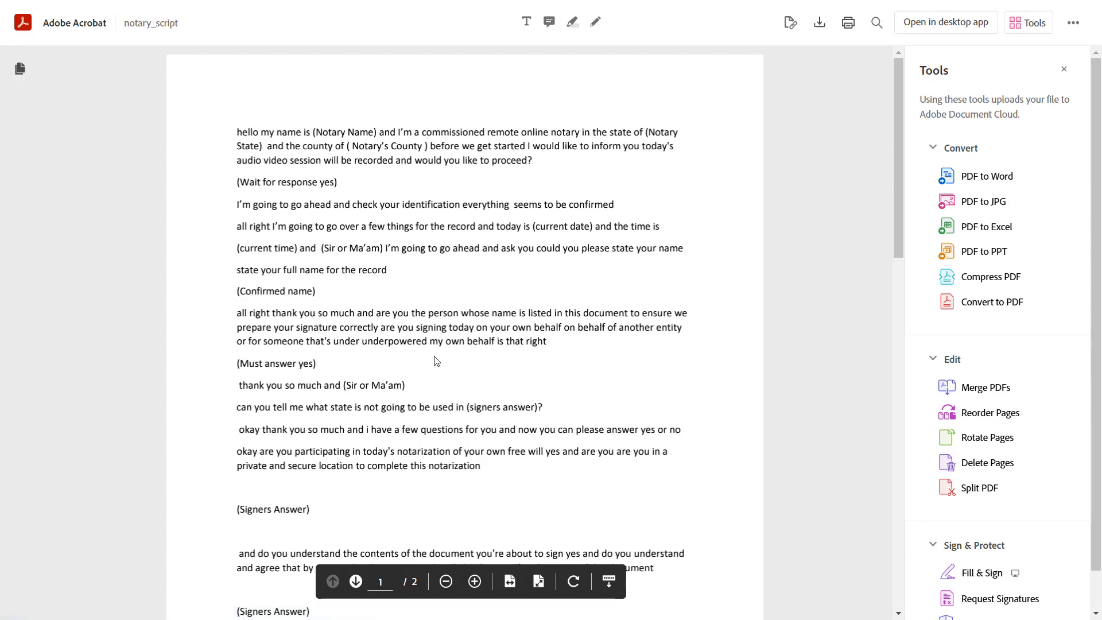
# Step: Read through the notary script from the introduction to the closing statement
pyautogui.scroll(-10, 436, 360)
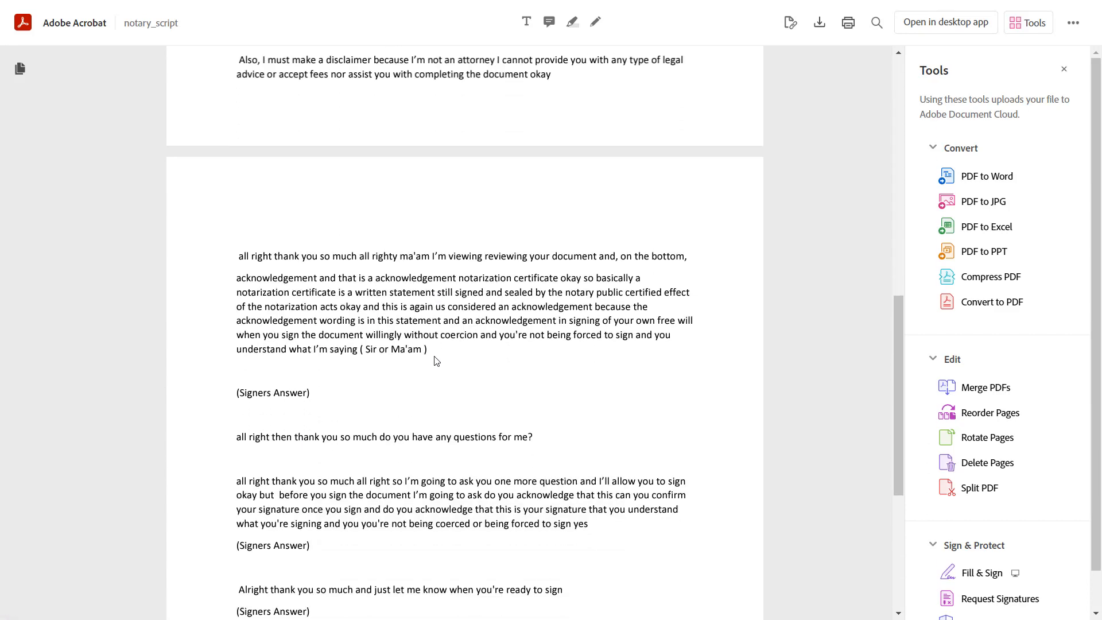
pyautogui.scroll(-5, 436, 360)
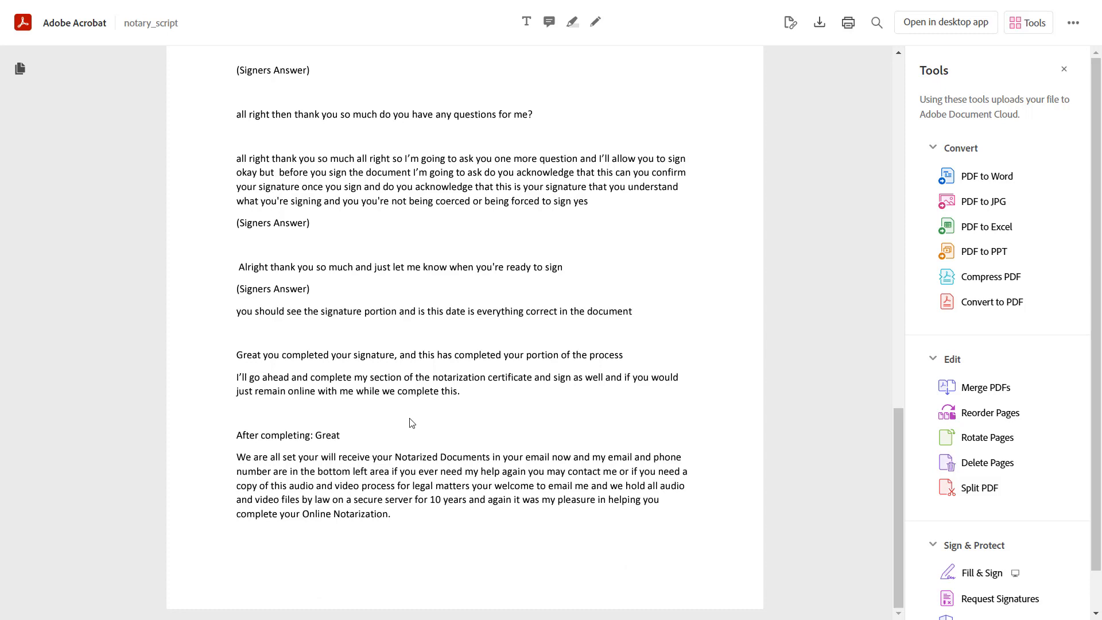
pyautogui.scroll(15, 432, 268)
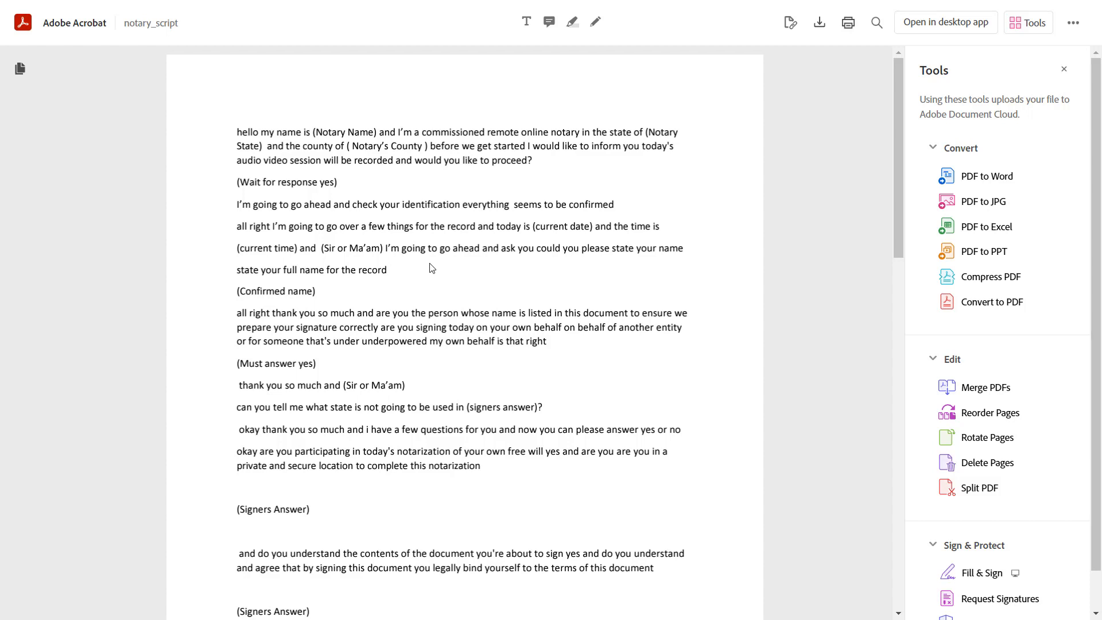
# Step: Switch to the signer's mailbox, open the "Demo is awaiting your signature" email and start its signing request
pyautogui.hotkey('ctrl', 'Tab')
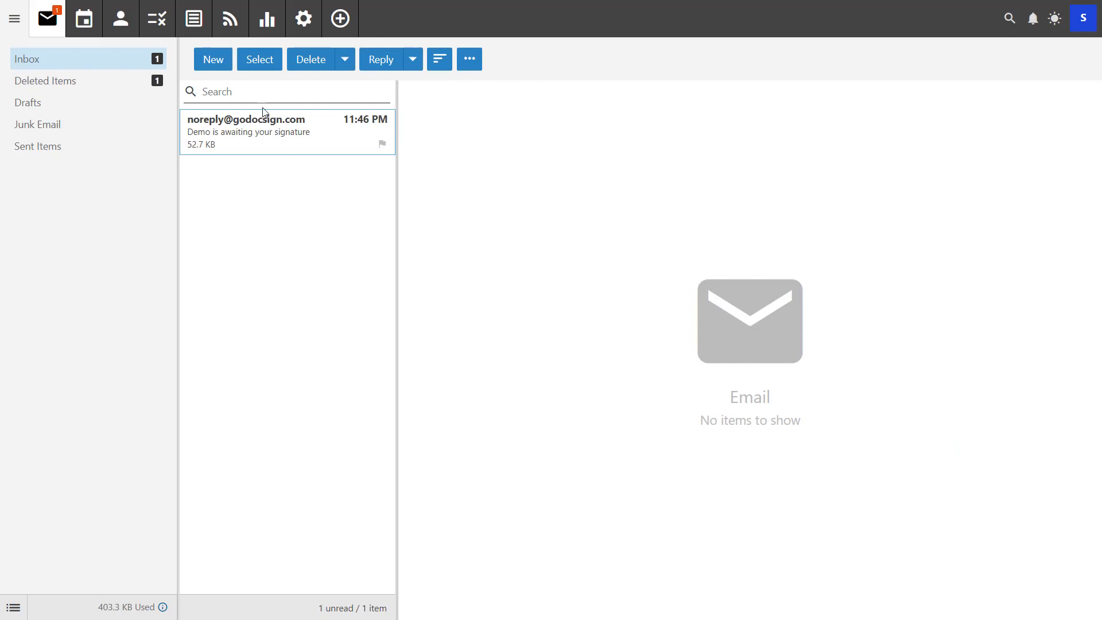
pyautogui.click(259, 131)
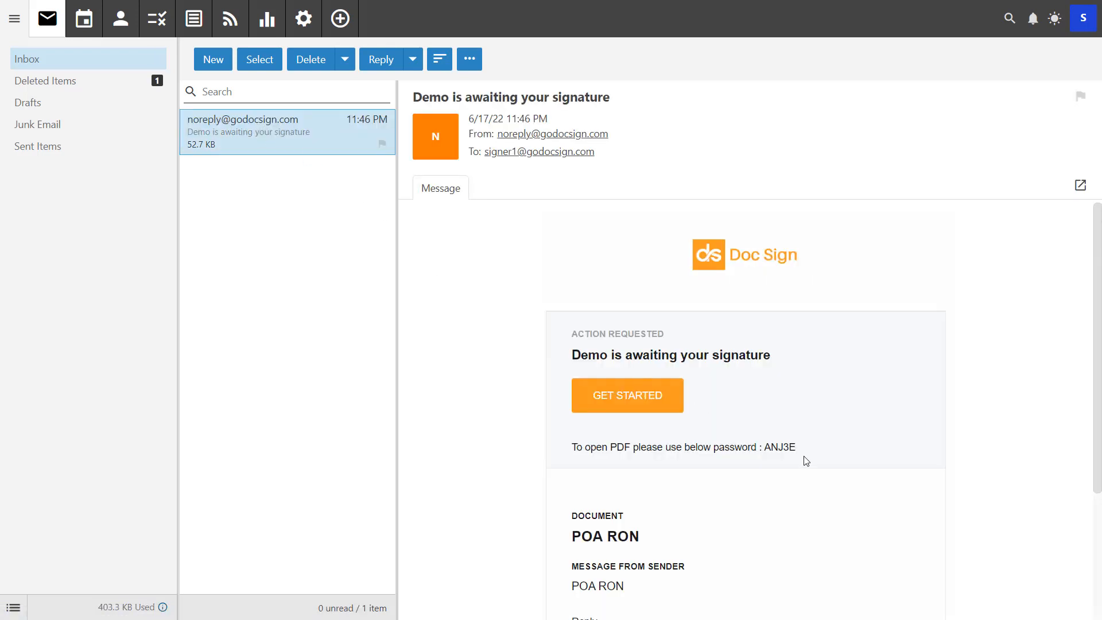
pyautogui.moveTo(802, 453); pyautogui.dragTo(767, 448)
pyautogui.click(636, 405)
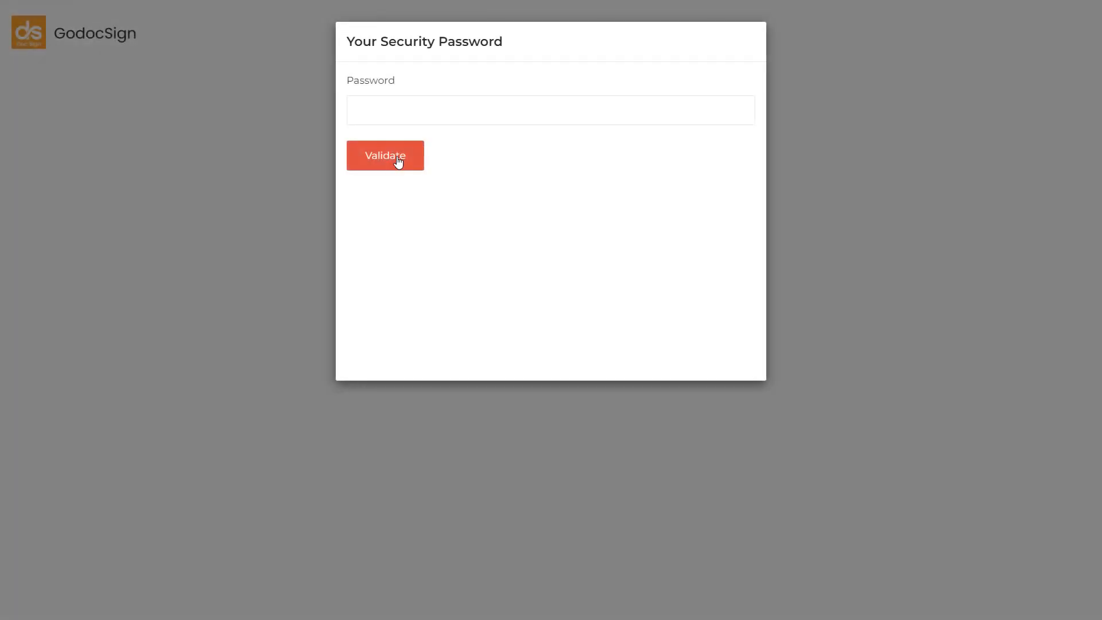
# Step: Enter the security password from the email and validate it to open the document
pyautogui.click(379, 114)
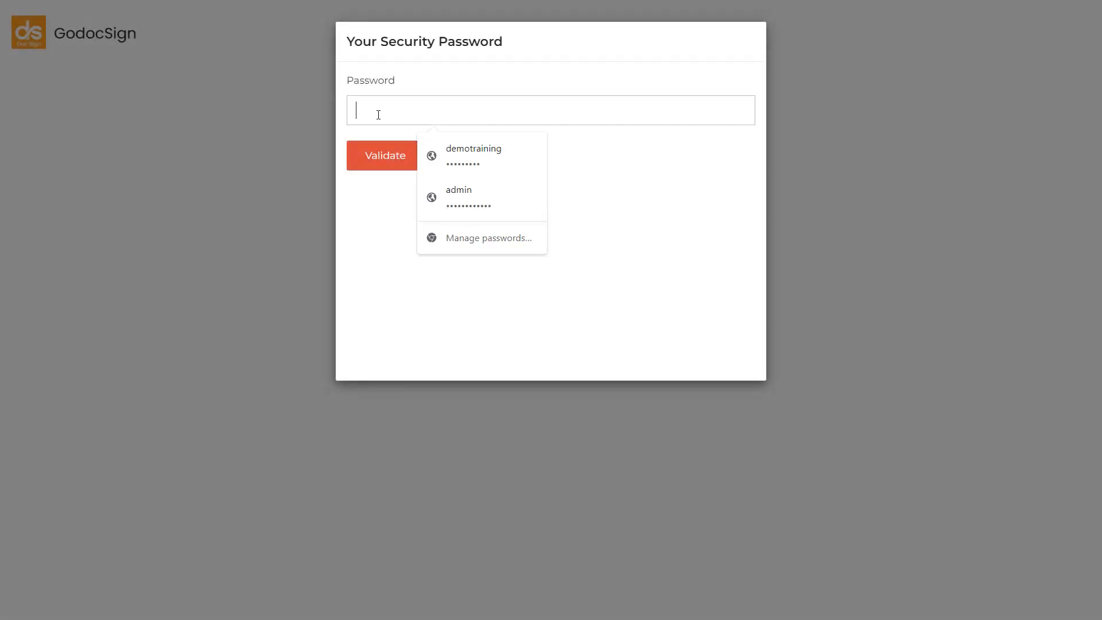
pyautogui.write('*****')
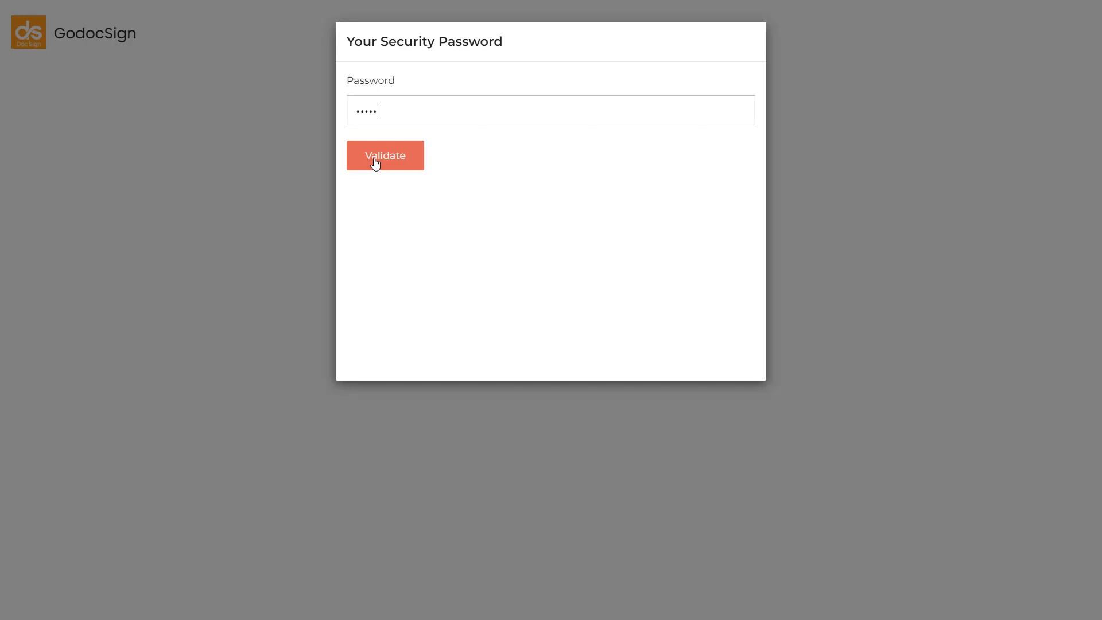
pyautogui.click(375, 155)
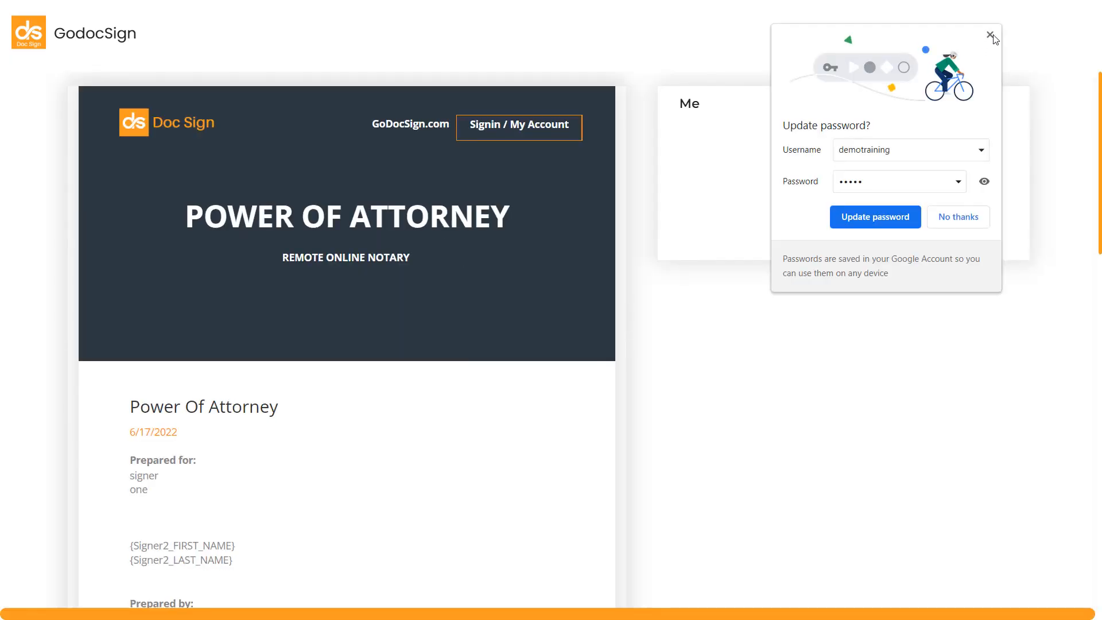
# Step: Dismiss the browser's password update offer, share the entire screen with the session and hide the sharing notice
pyautogui.click(990, 34)
pyautogui.click(543, 215)
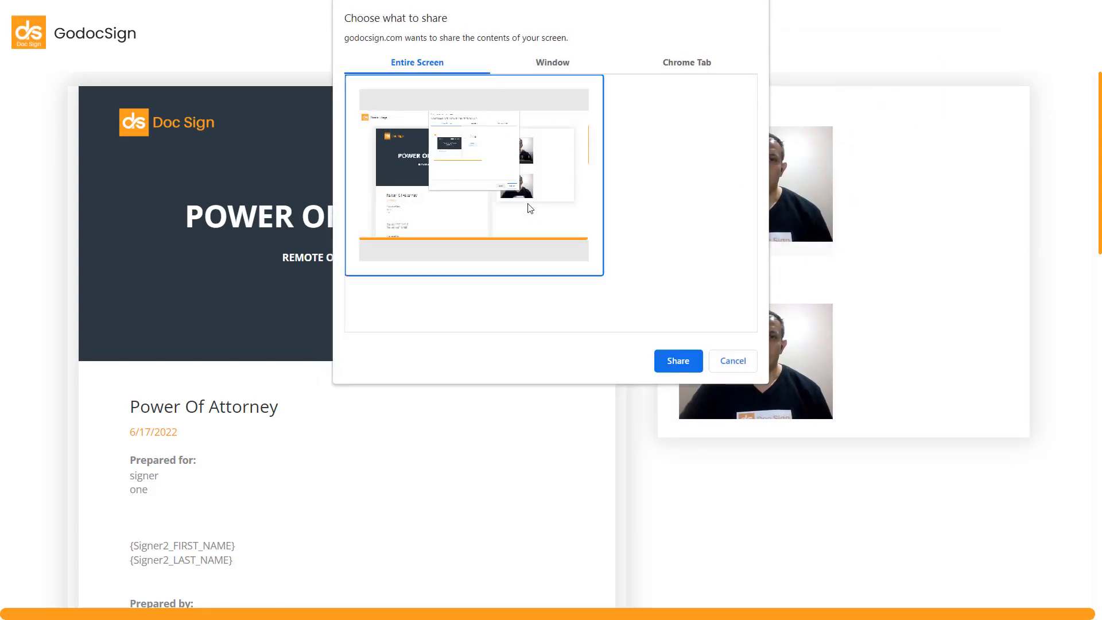
pyautogui.click(678, 360)
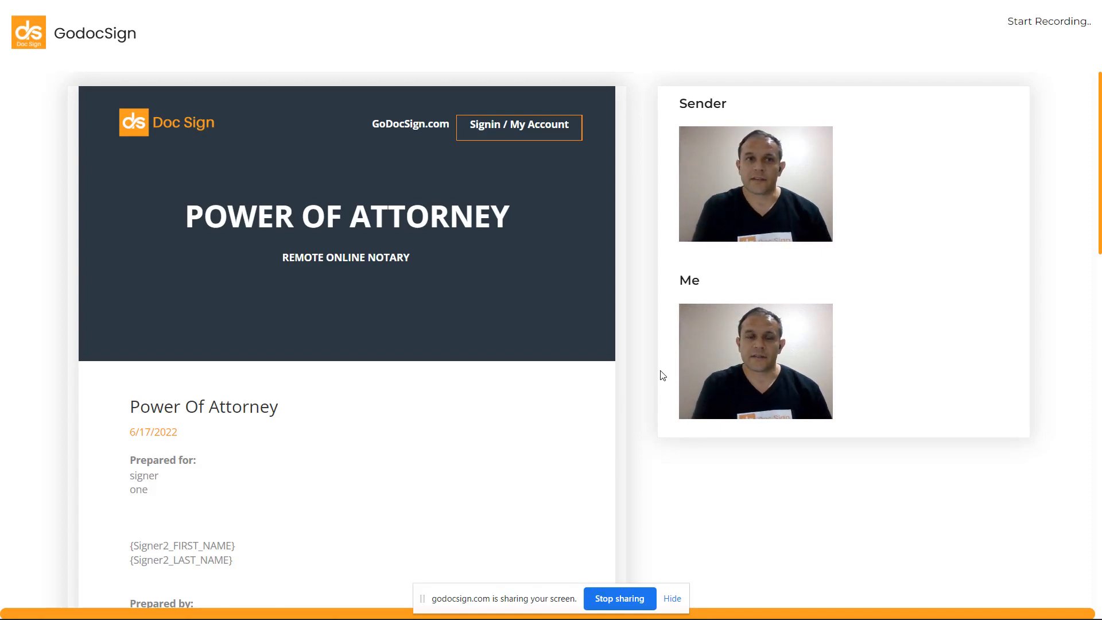
pyautogui.click(670, 599)
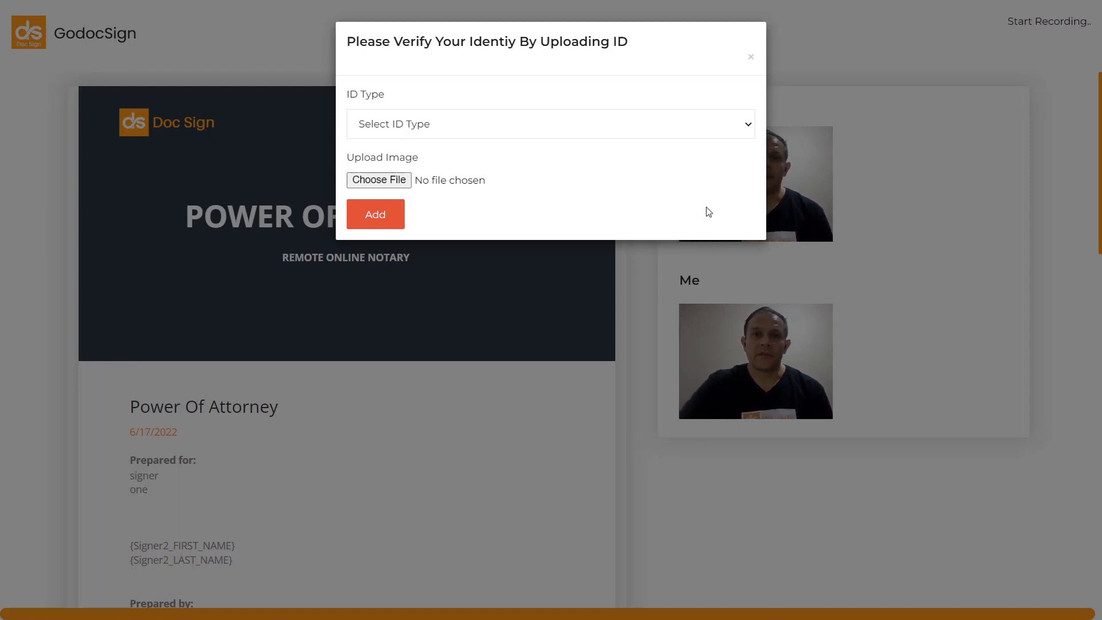
# Step: Submit the signer's identity proof with the ID type "state id" and the image demo-lic.gif
pyautogui.click(696, 133)
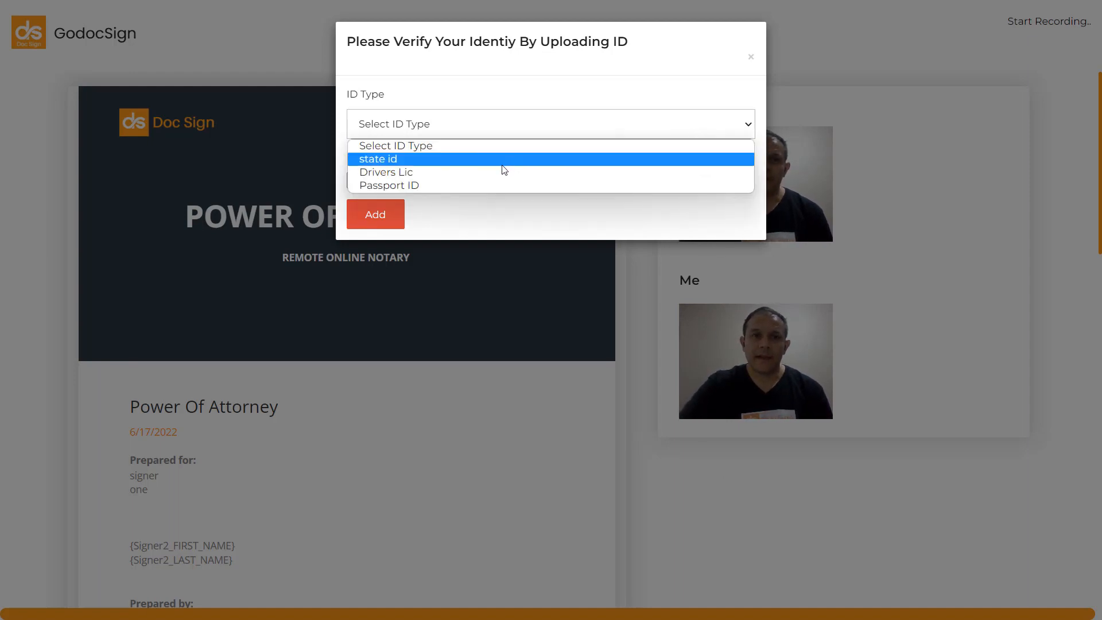
pyautogui.click(462, 162)
pyautogui.click(426, 131)
pyautogui.click(415, 173)
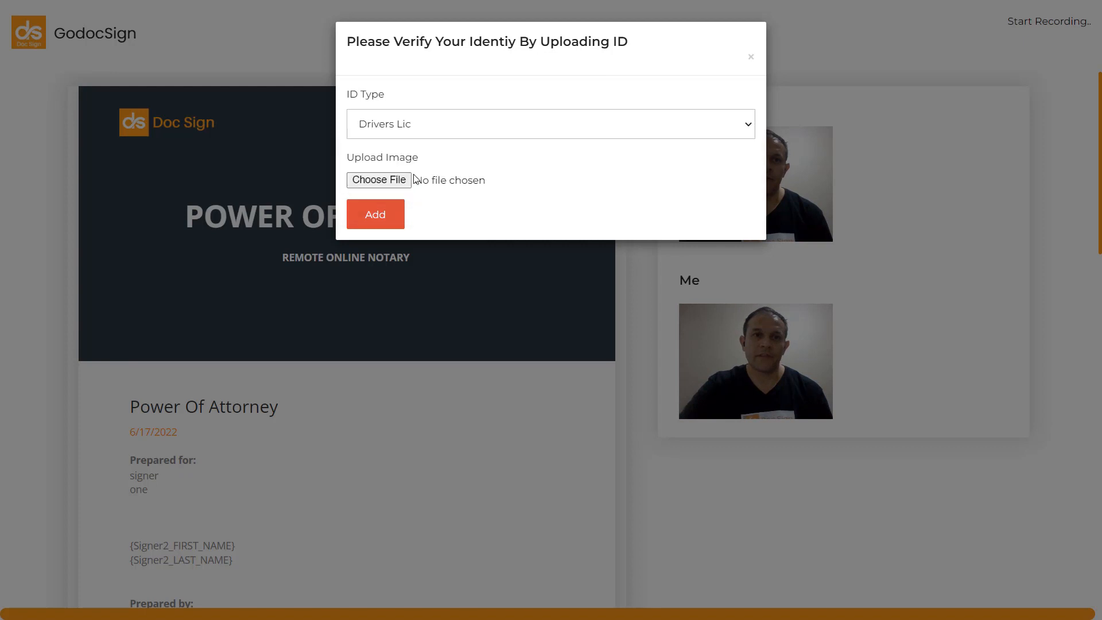
pyautogui.click(426, 128)
pyautogui.click(416, 186)
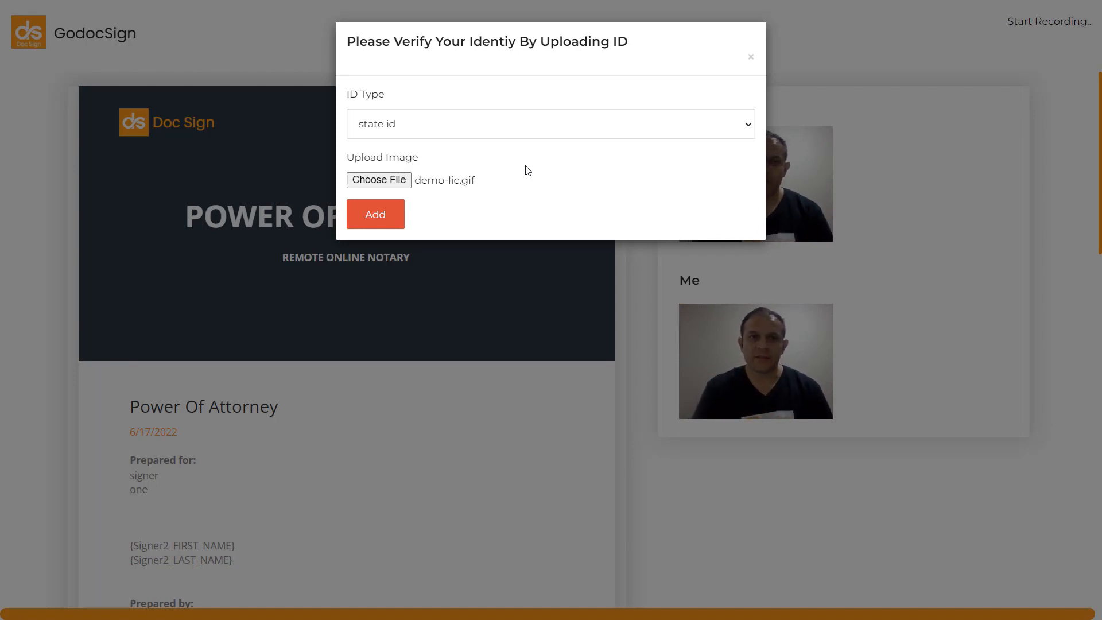
pyautogui.click(384, 215)
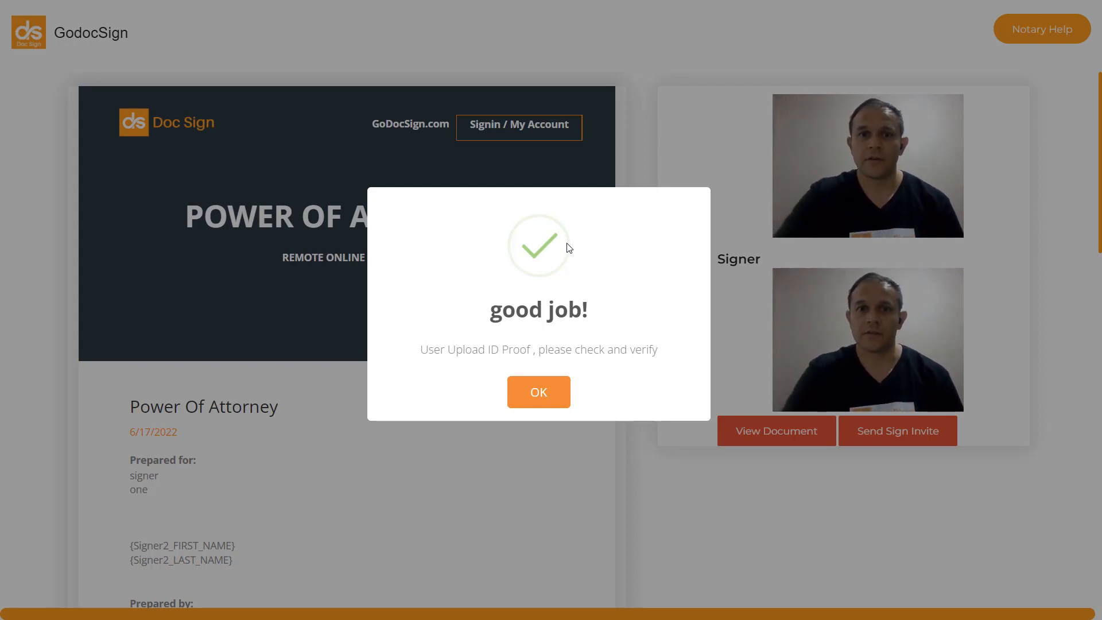
# Step: As the notary, check the signer's uploaded ID entry in Document Proof and send the signer the sign invite
pyautogui.click(539, 394)
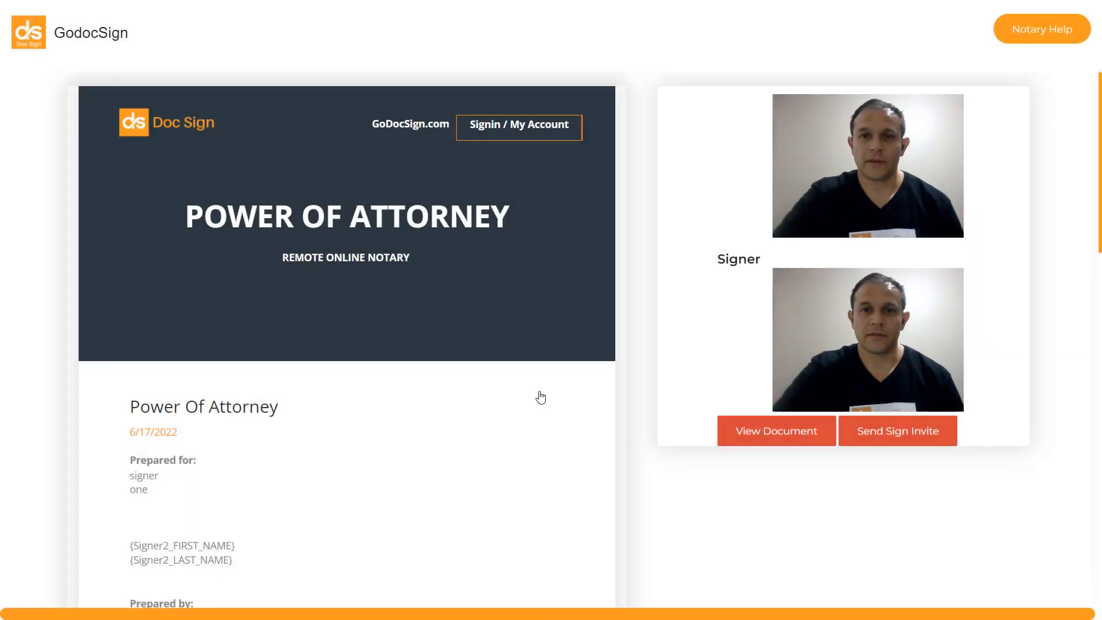
pyautogui.click(748, 435)
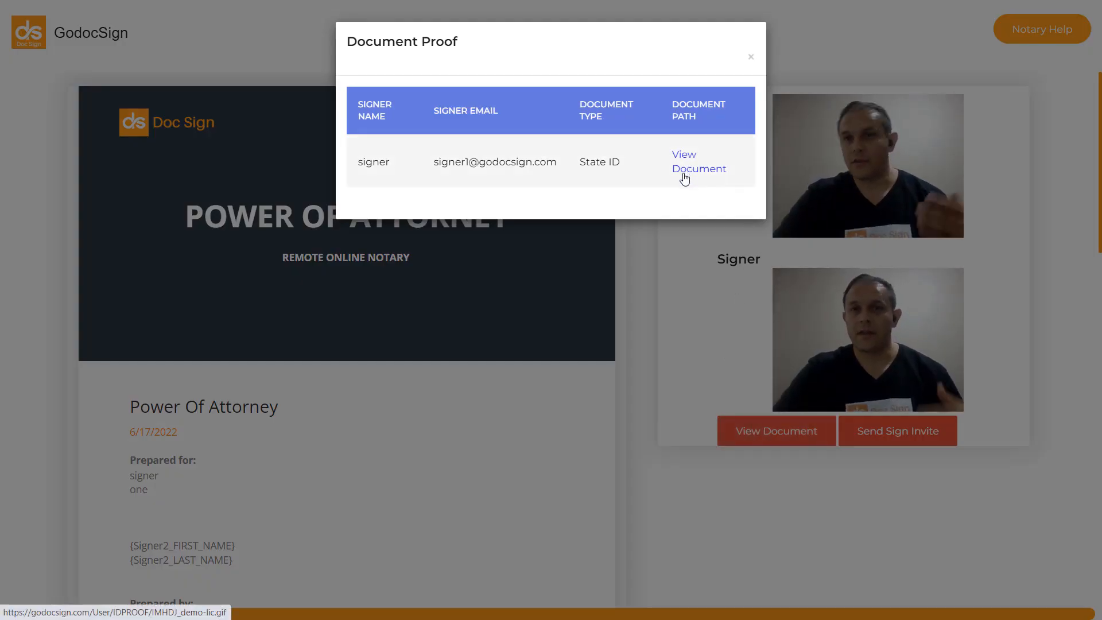
pyautogui.click(751, 56)
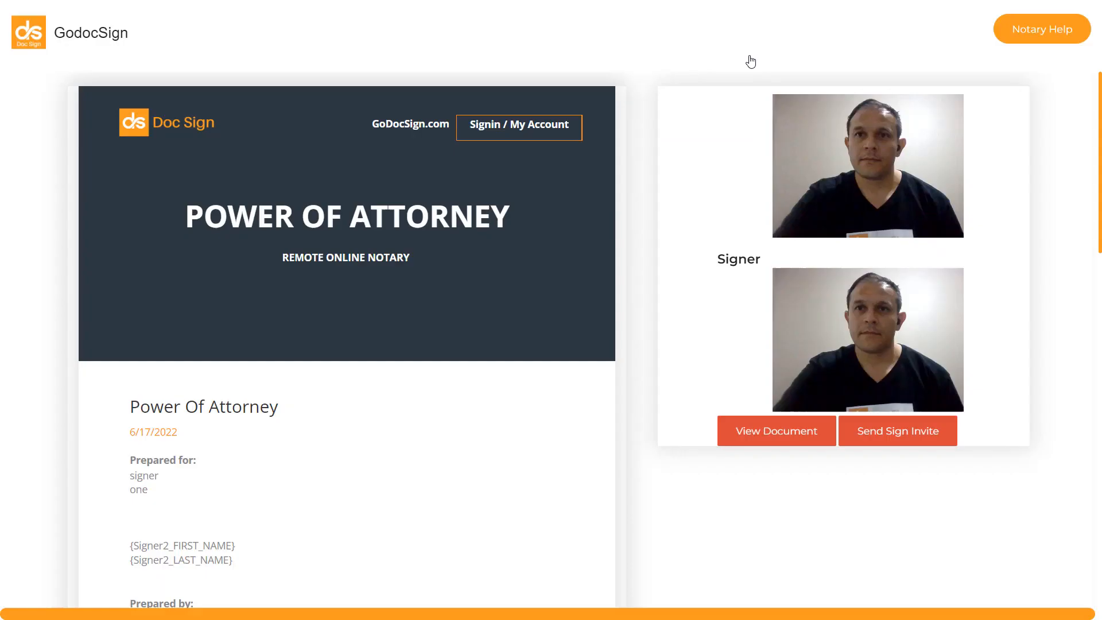
pyautogui.click(889, 438)
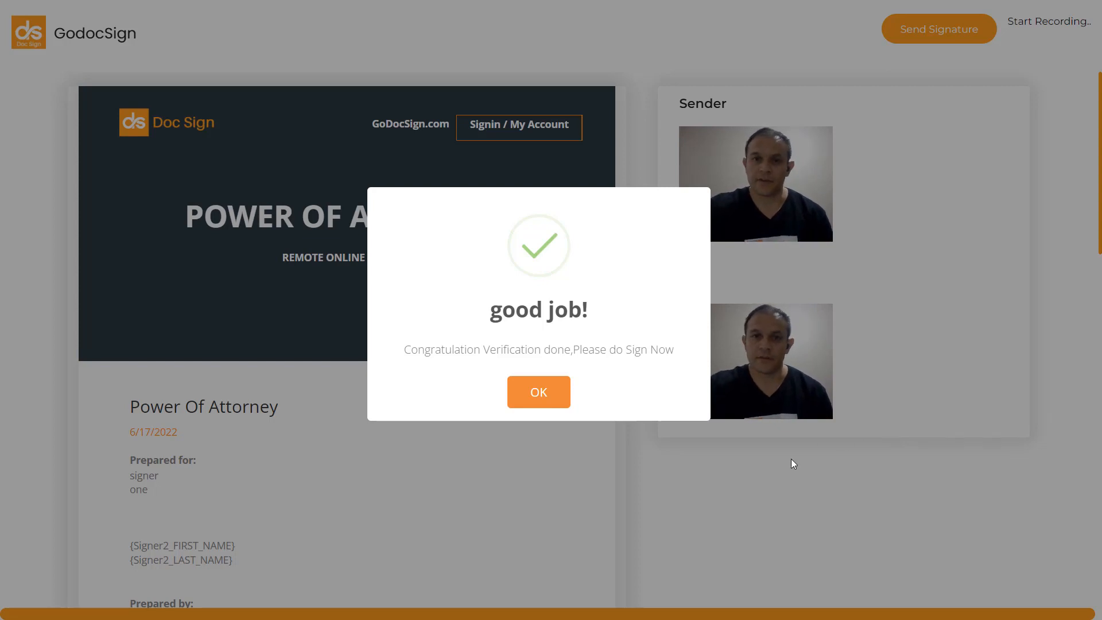
# Step: Acknowledge the signer's verification message and set the date of the deed of revocation to 06/17/2022
pyautogui.click(560, 403)
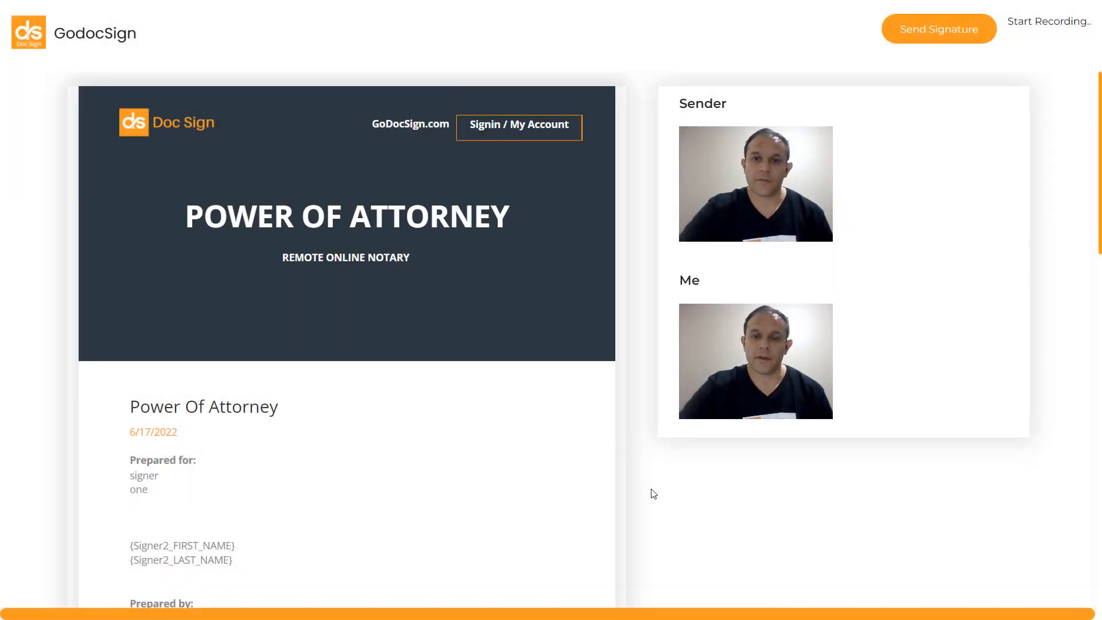
pyautogui.scroll(-6, 652, 492)
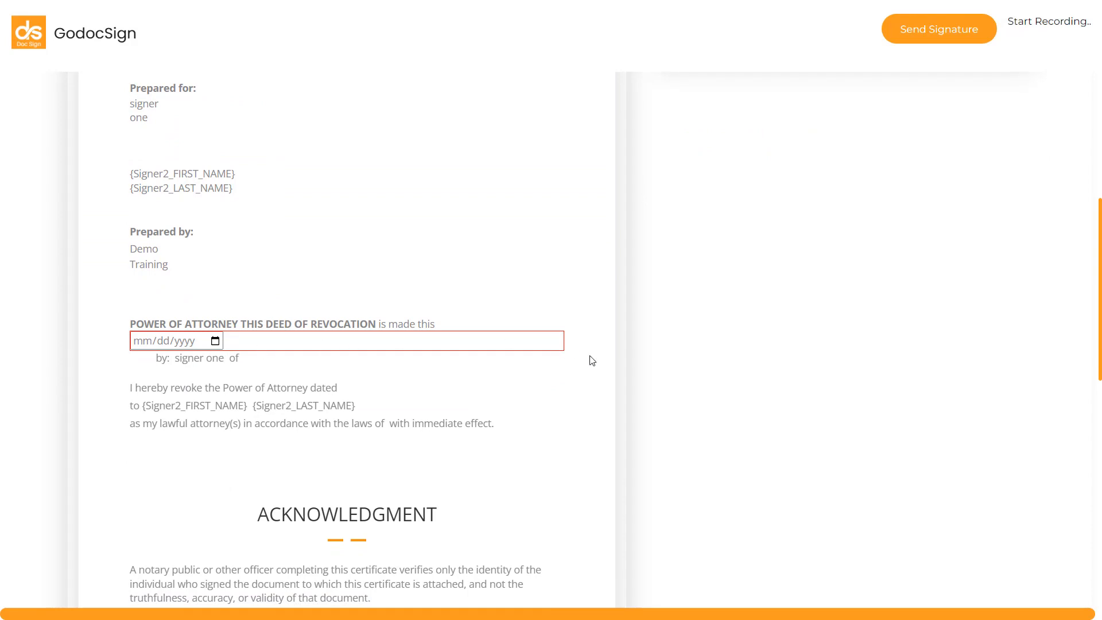
pyautogui.click(215, 342)
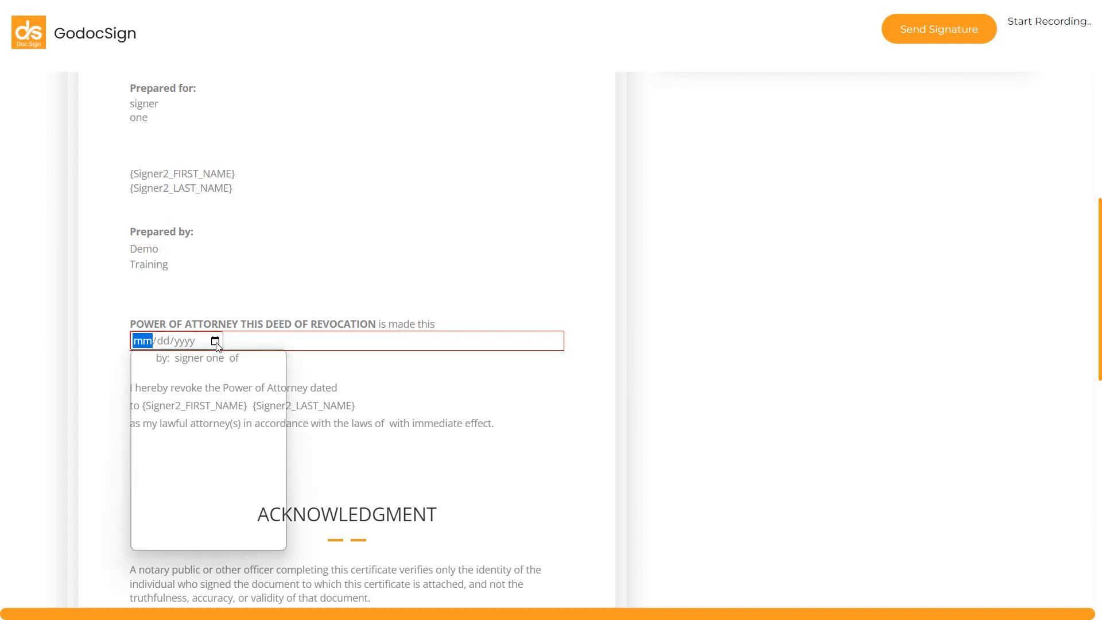
pyautogui.click(250, 452)
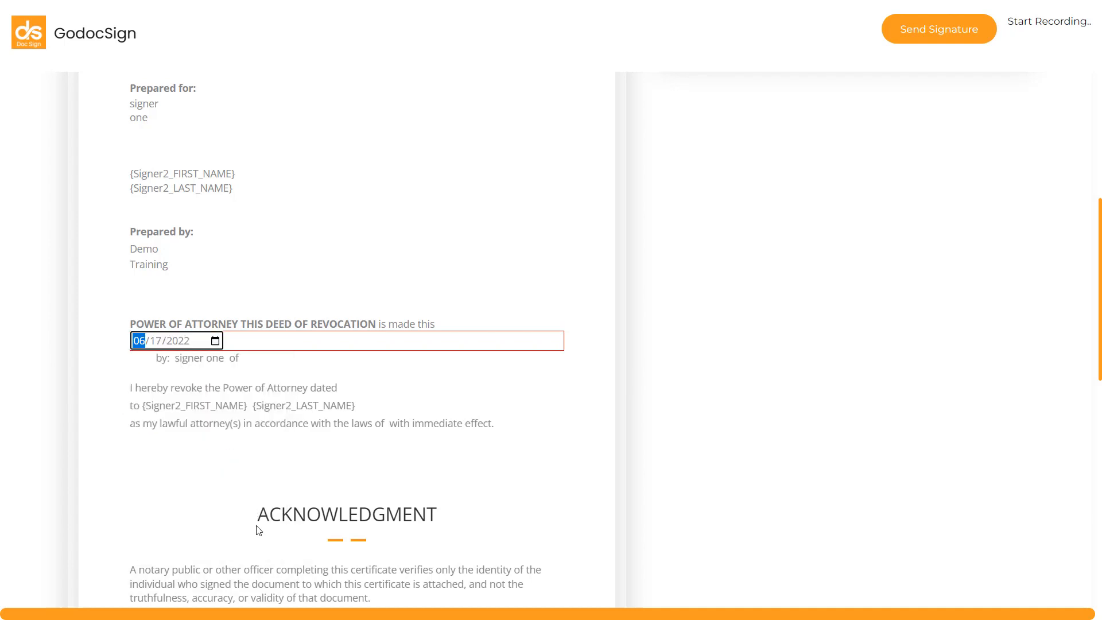
# Step: Set the date in the Acknowledgment section to 06/17/2022
pyautogui.scroll(-3, 367, 460)
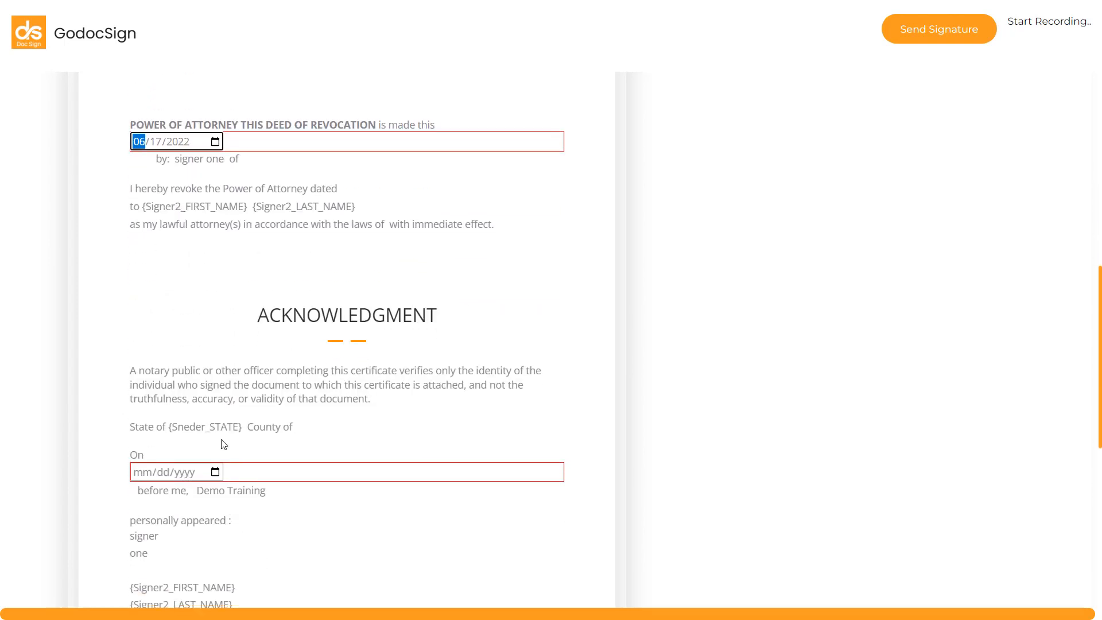
pyautogui.click(216, 472)
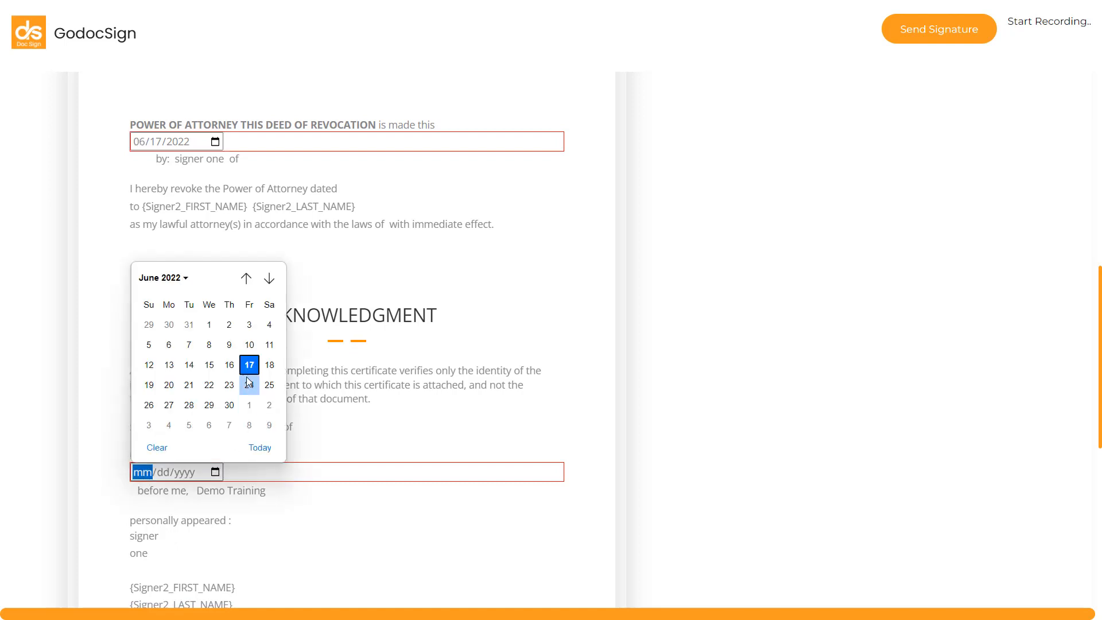
pyautogui.click(249, 385)
pyautogui.click(216, 472)
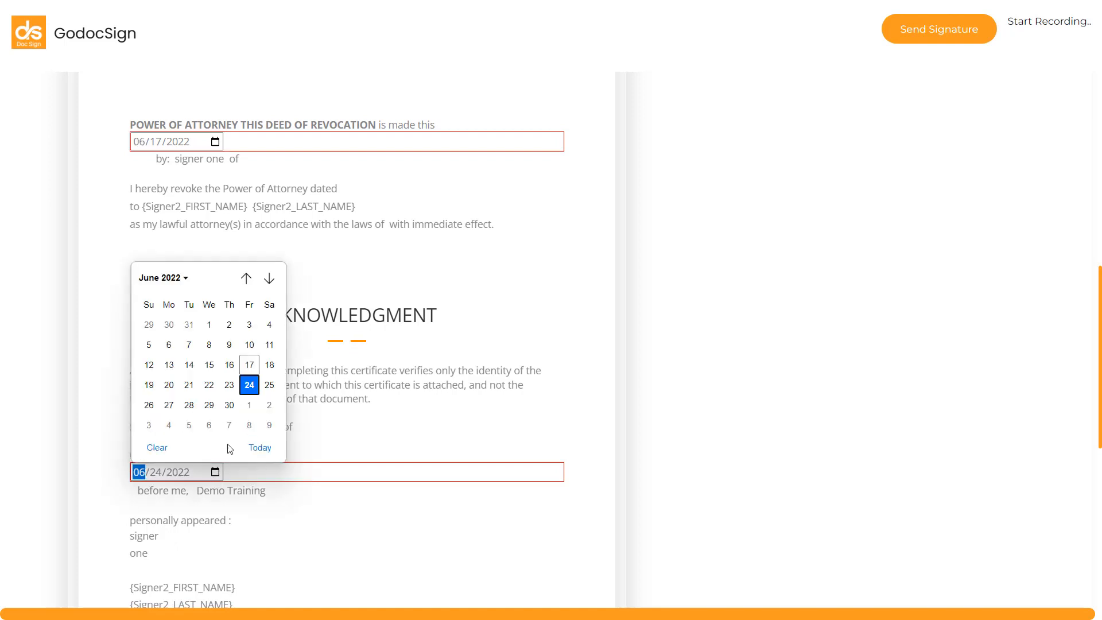
pyautogui.click(248, 367)
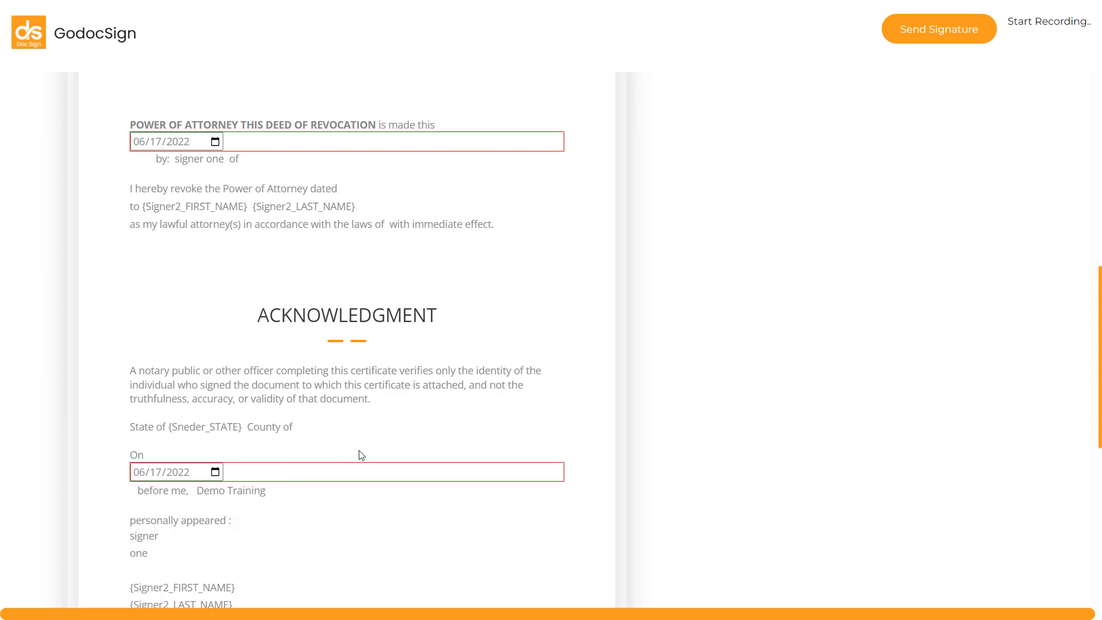
# Step: Open the Signature field below the acknowledgment and draw a freehand signature
pyautogui.scroll(-8, 361, 455)
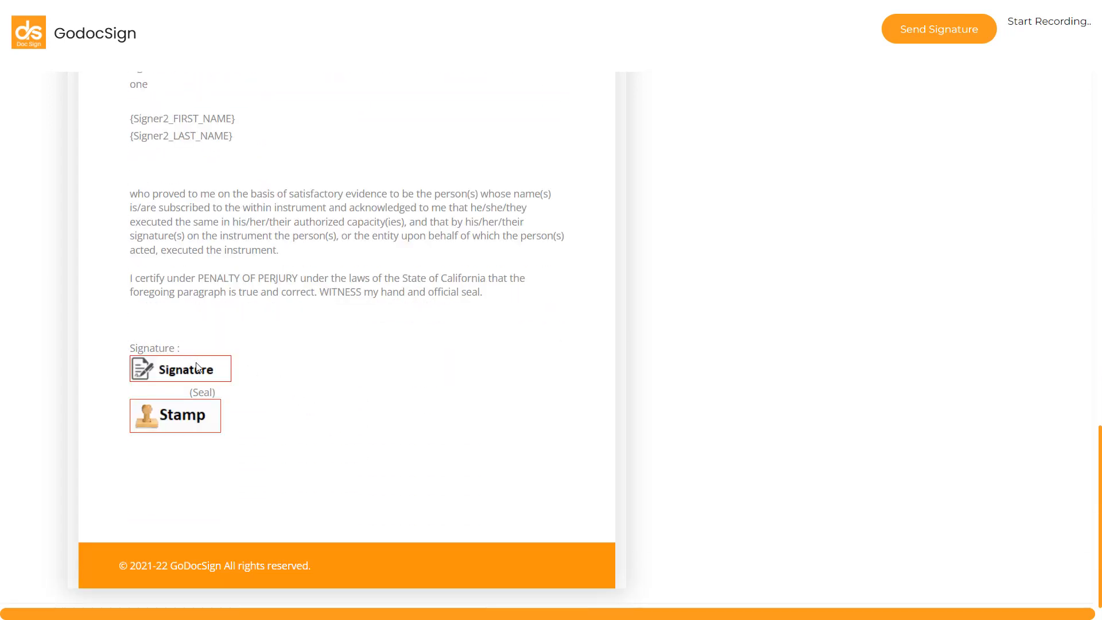
pyautogui.click(197, 367)
pyautogui.click(497, 137)
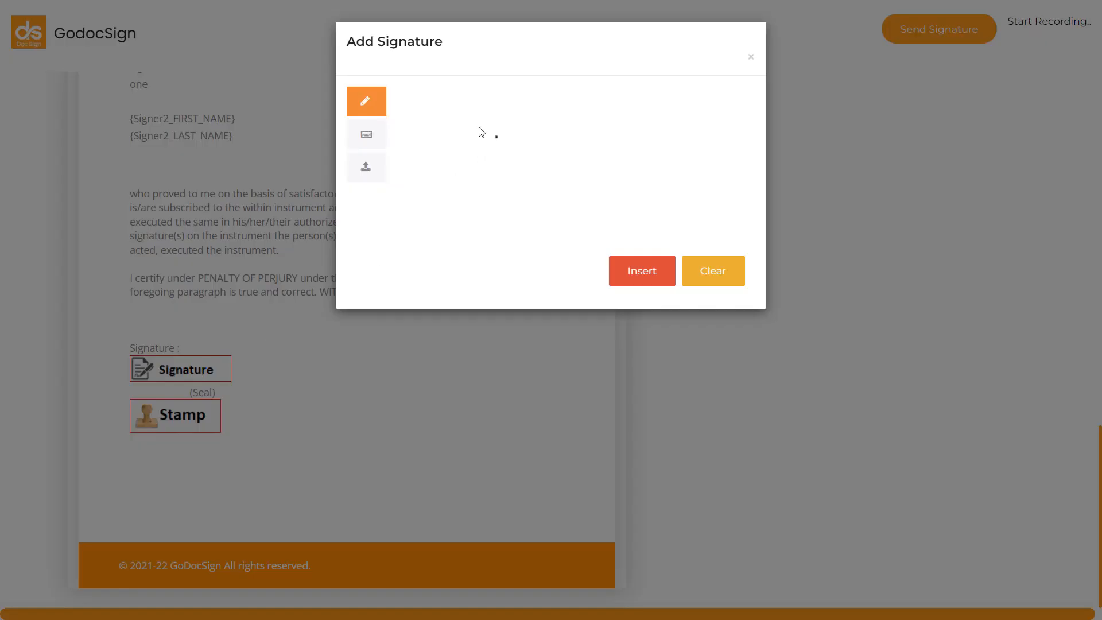
pyautogui.moveTo(496, 137)
pyautogui.mouseDown()
pyautogui.moveTo(484, 173)
pyautogui.moveTo(597, 153)
pyautogui.moveTo(661, 162)
pyautogui.mouseUp()
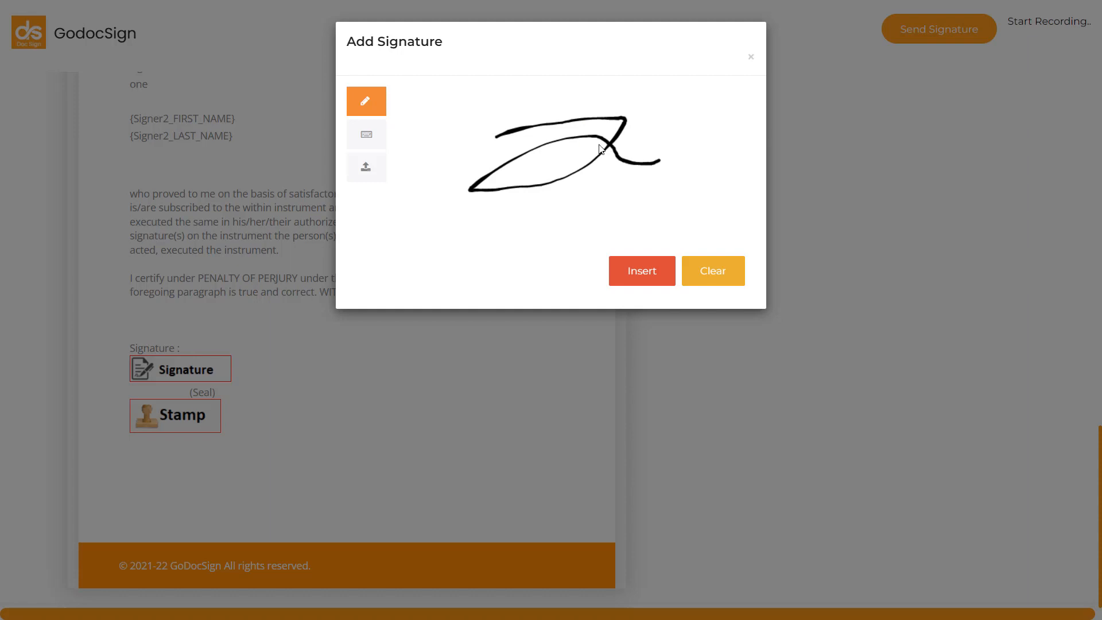
# Step: Examine the typed signature option with the ChopinScript font and the option to upload a signature image
pyautogui.click(365, 137)
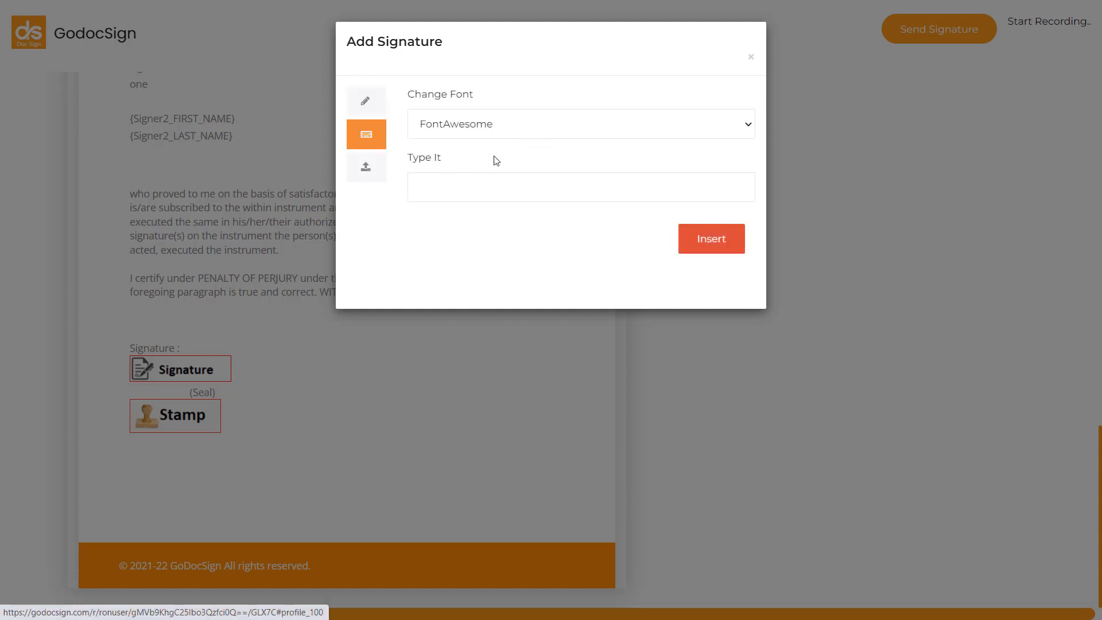
pyautogui.click(468, 120)
pyautogui.click(474, 188)
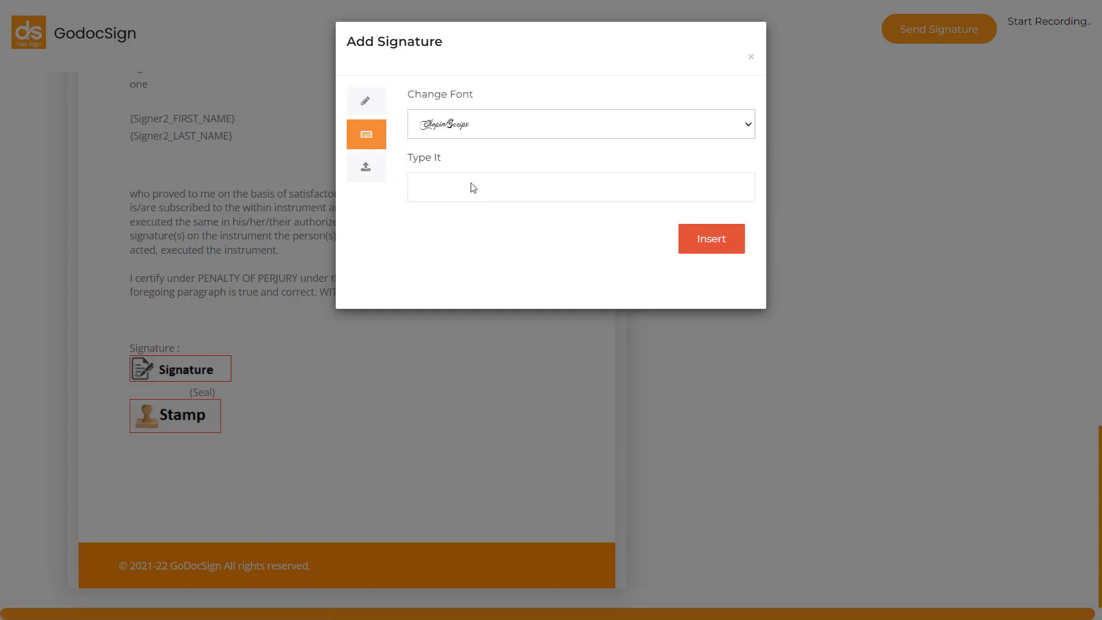
pyautogui.click(455, 177)
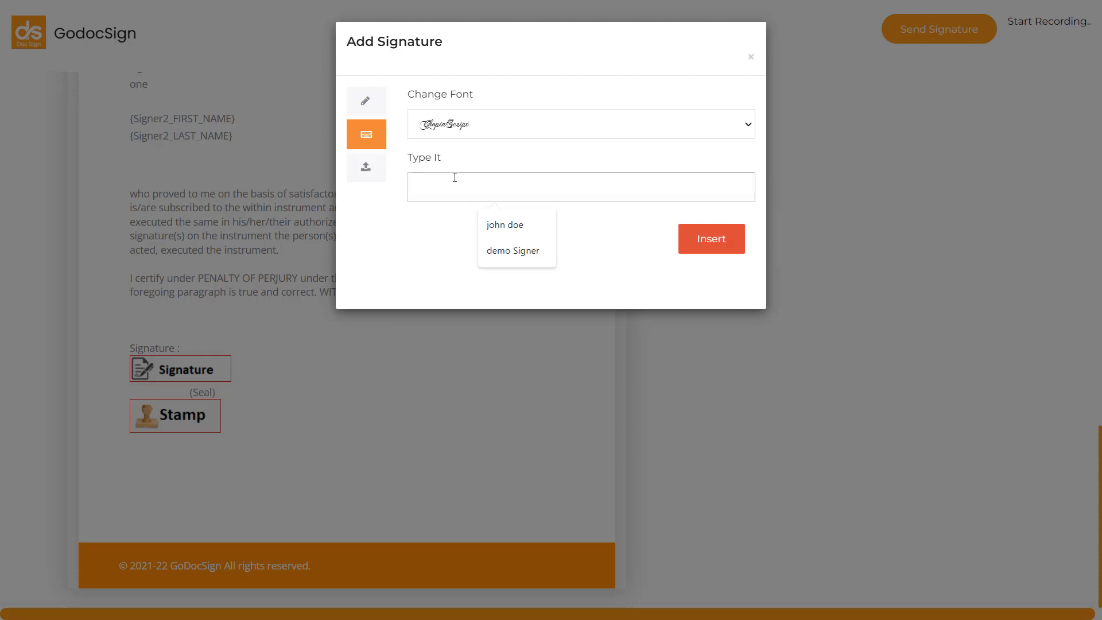
pyautogui.click(365, 167)
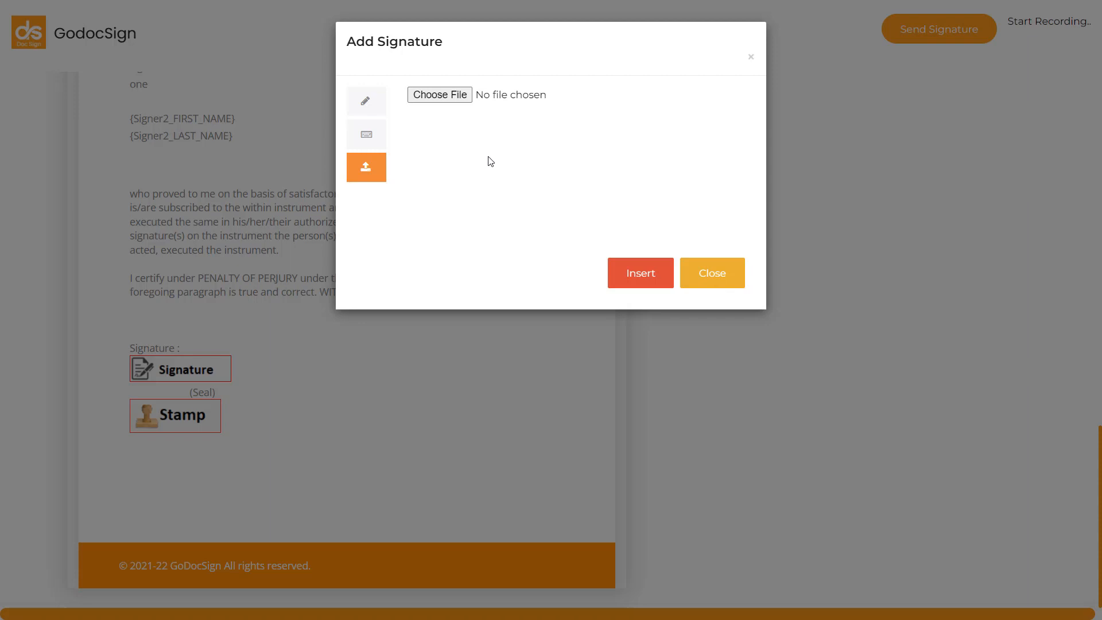
# Step: Insert the typed signature "demo Signer" in the ChopinScript font into the Signature field below the acknowledgment
pyautogui.click(366, 136)
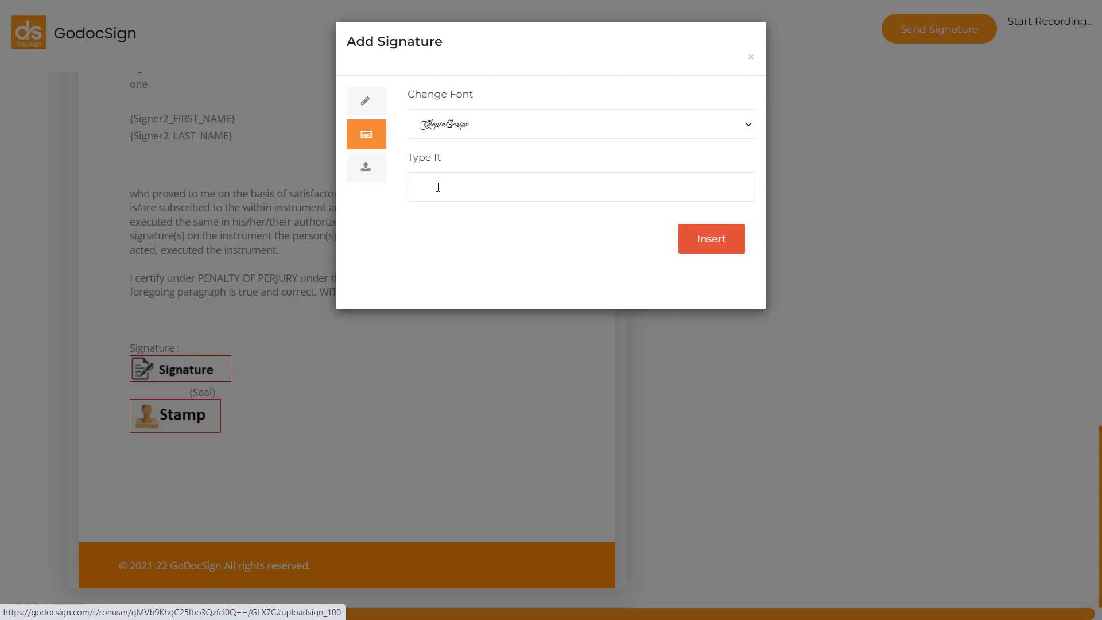
pyautogui.click(438, 187)
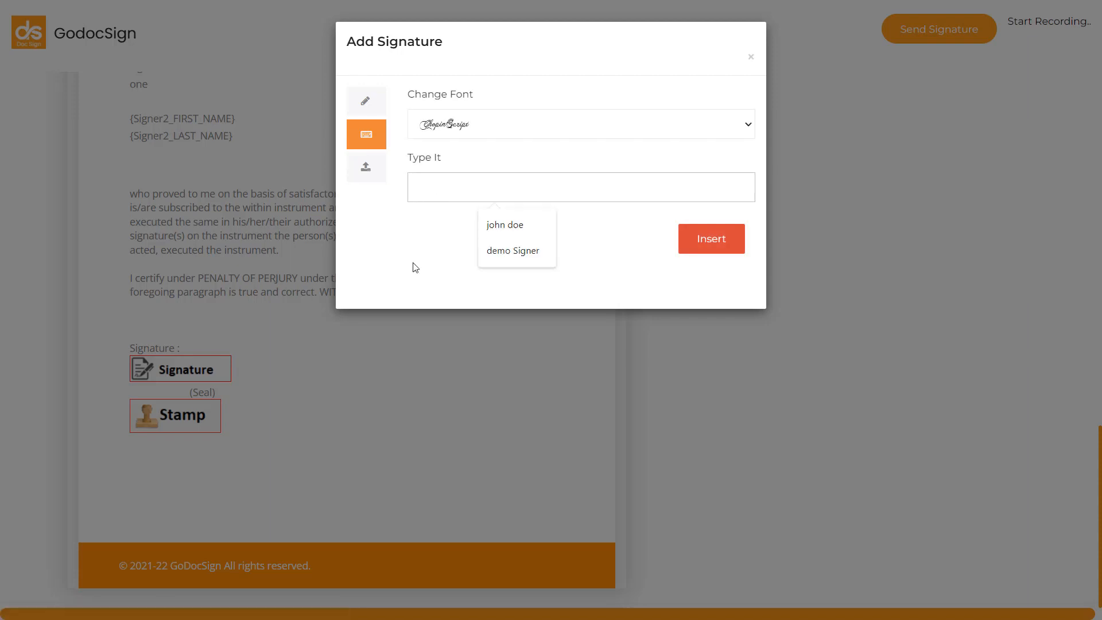
pyautogui.click(494, 253)
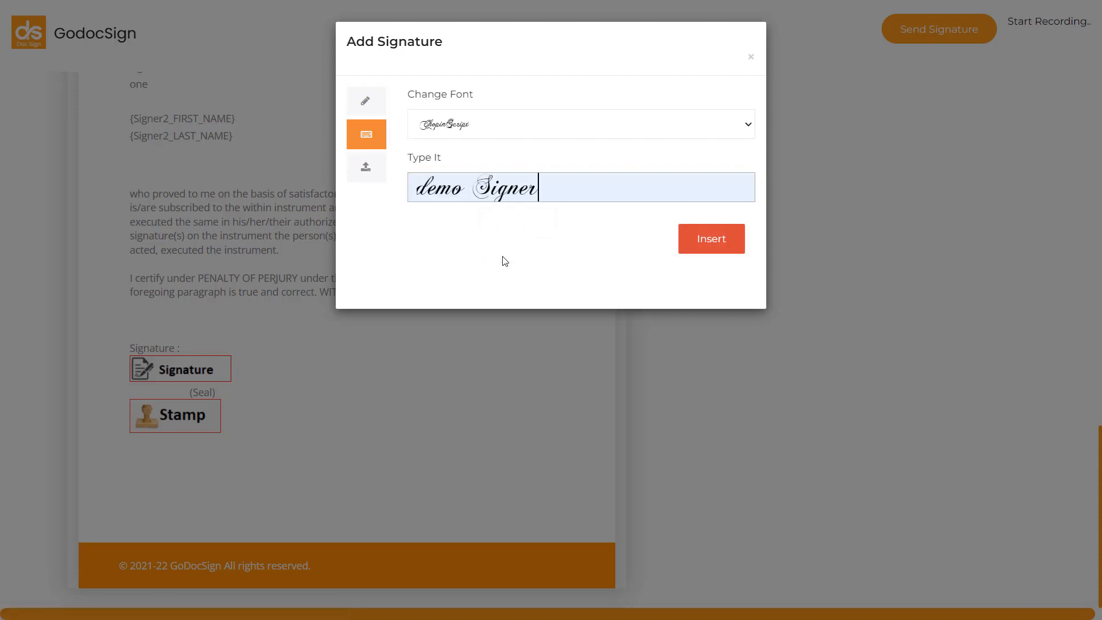
pyautogui.click(725, 244)
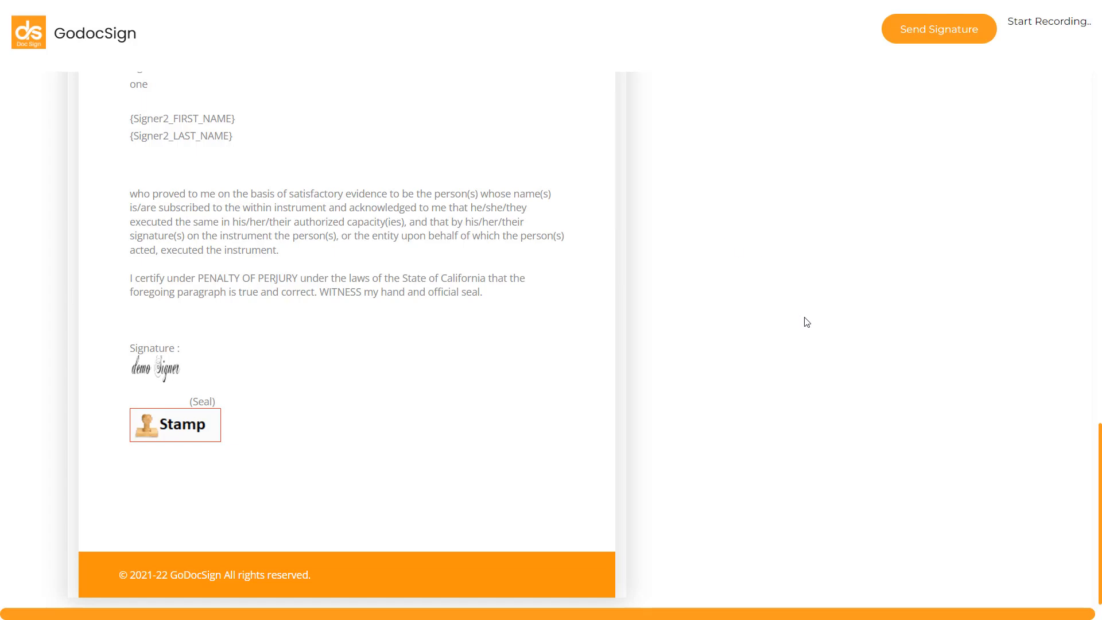
# Step: Send the signer's completed signature to the notary and dismiss the browser's offer to update the saved password
pyautogui.scroll(7, 808, 322)
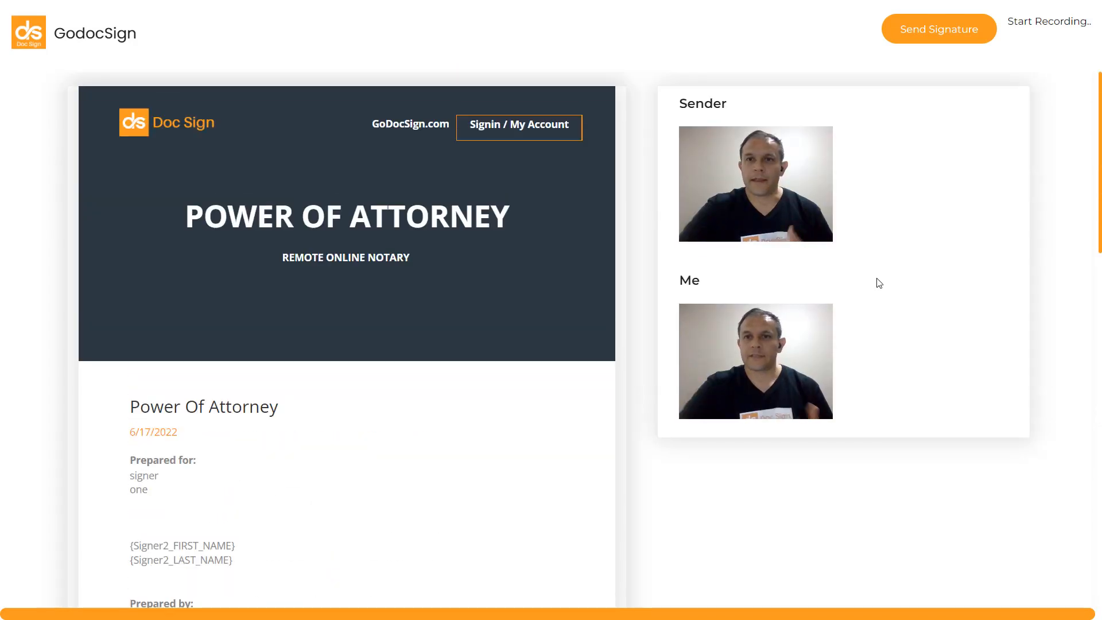
pyautogui.click(928, 39)
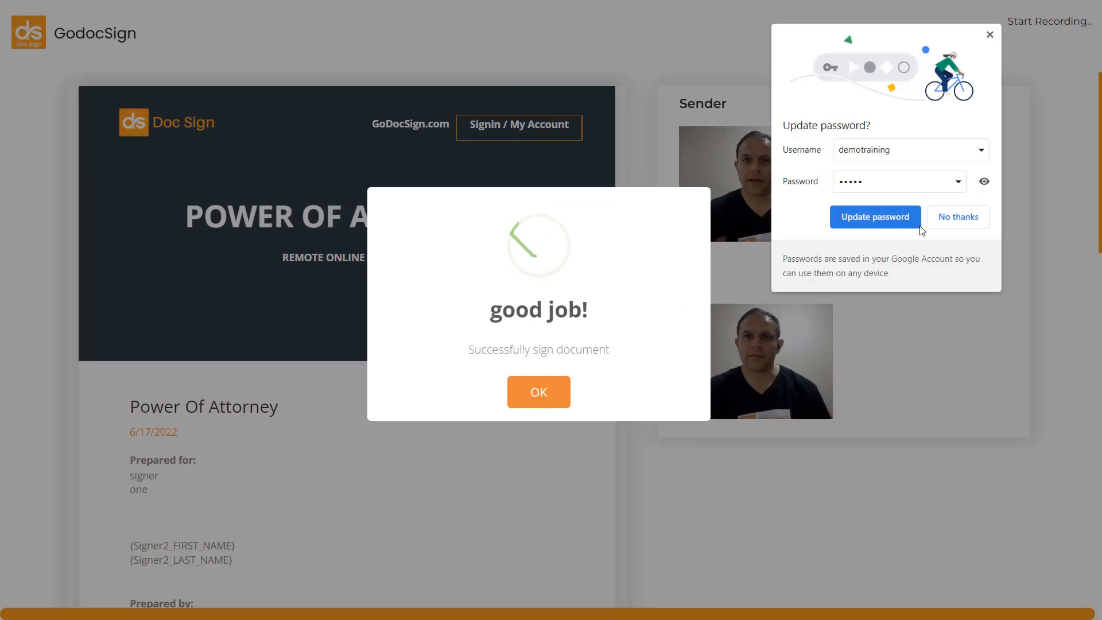
pyautogui.click(990, 35)
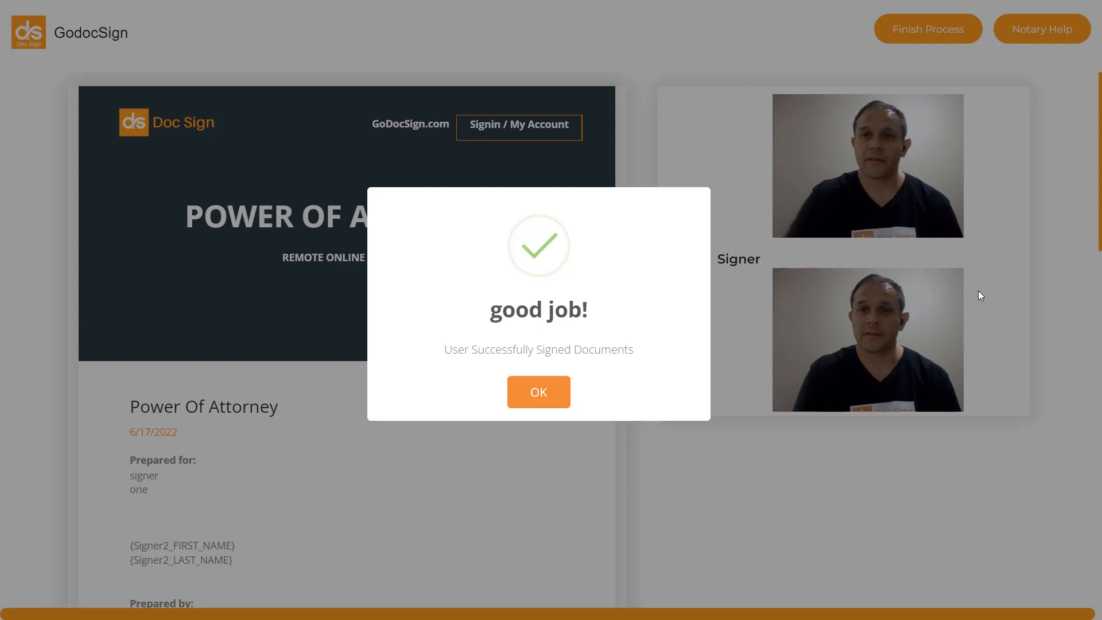
# Step: Acknowledge the signer's completed signing in the notary session and place the GoDocSign Stamp in the seal field below the signature
pyautogui.click(554, 392)
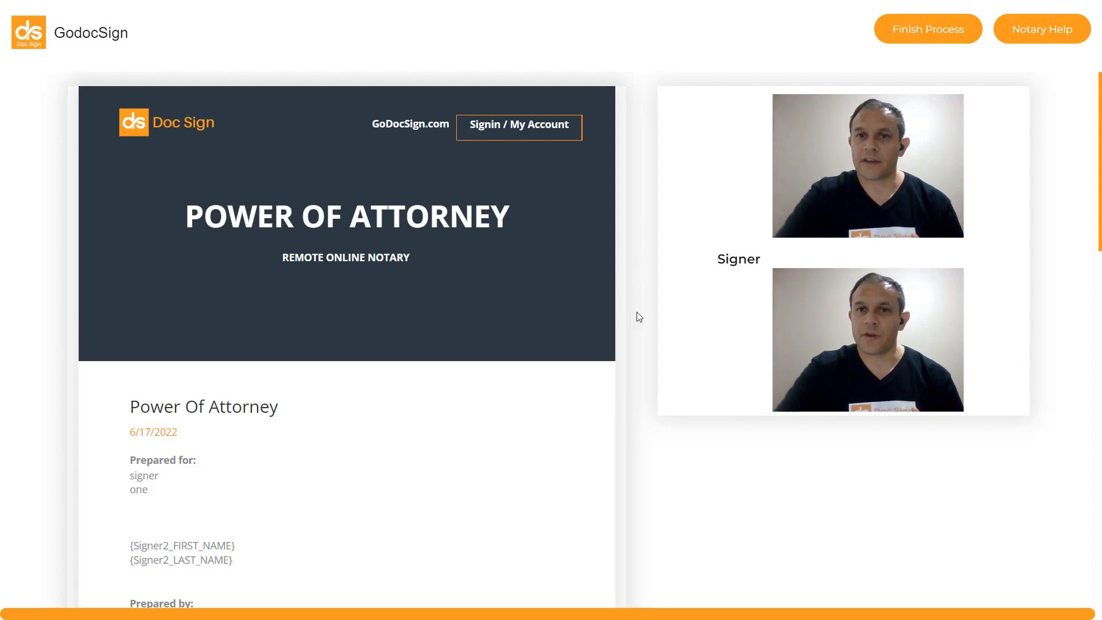
pyautogui.scroll(-8, 636, 312)
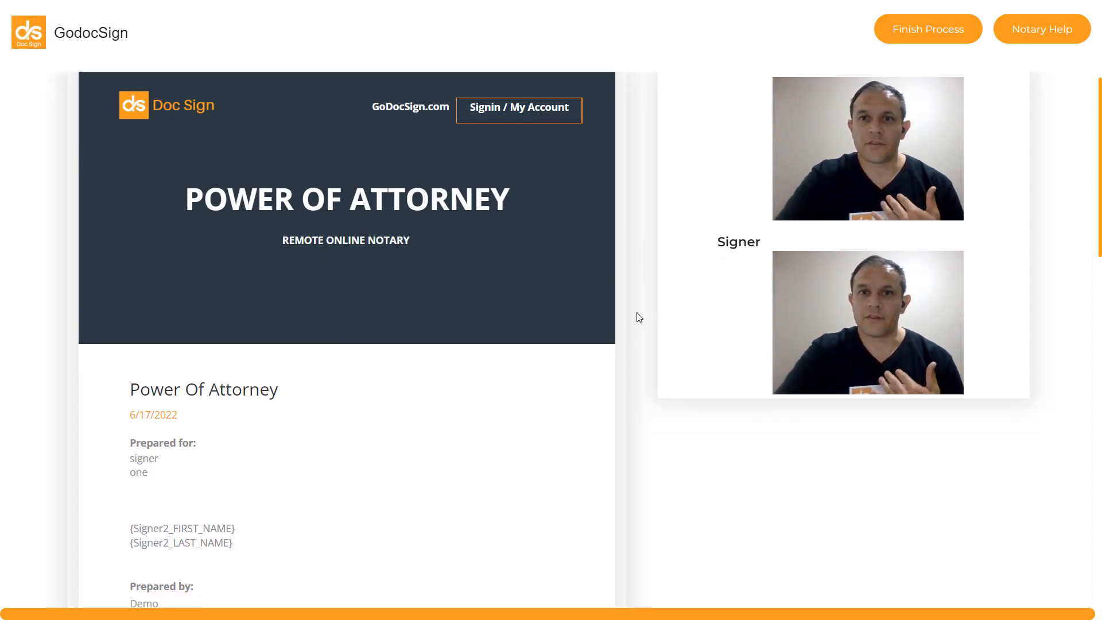
pyautogui.scroll(-12, 637, 316)
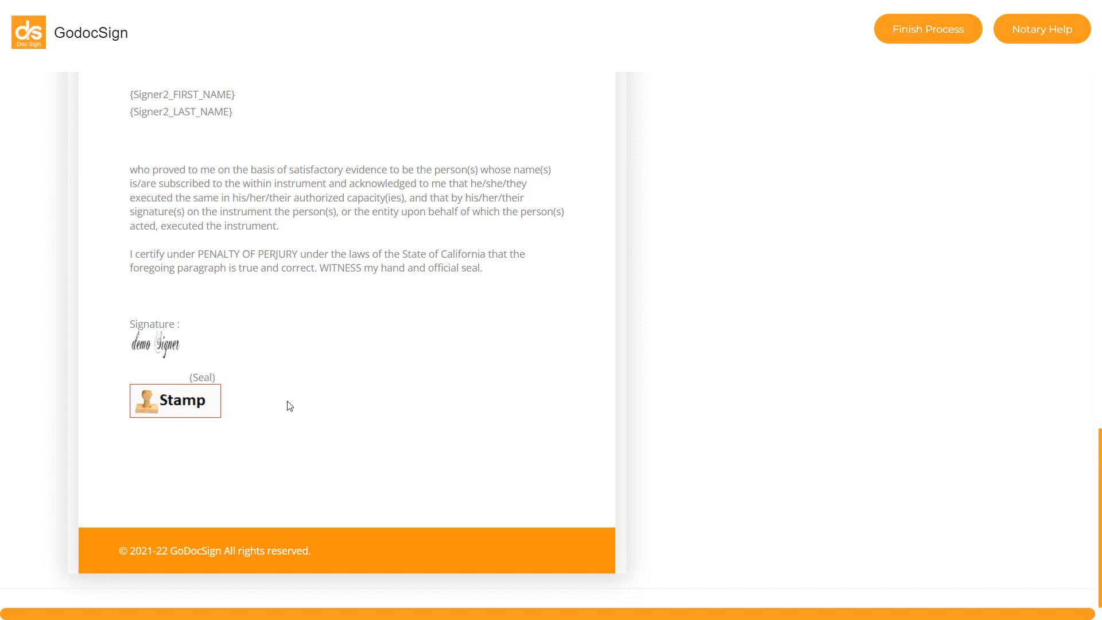
pyautogui.click(181, 409)
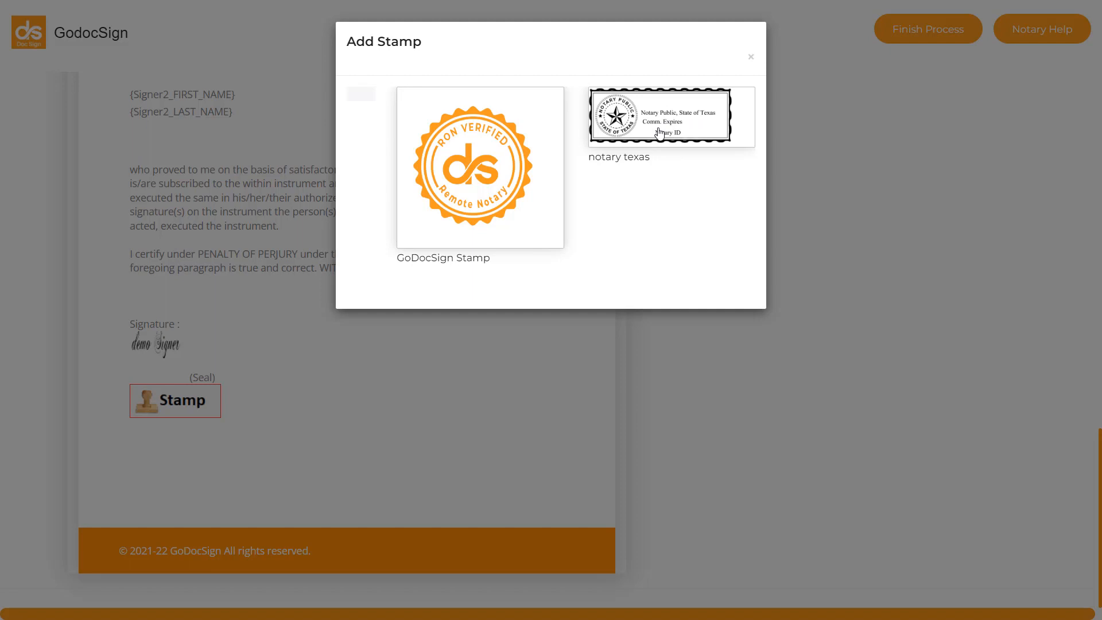
pyautogui.click(470, 167)
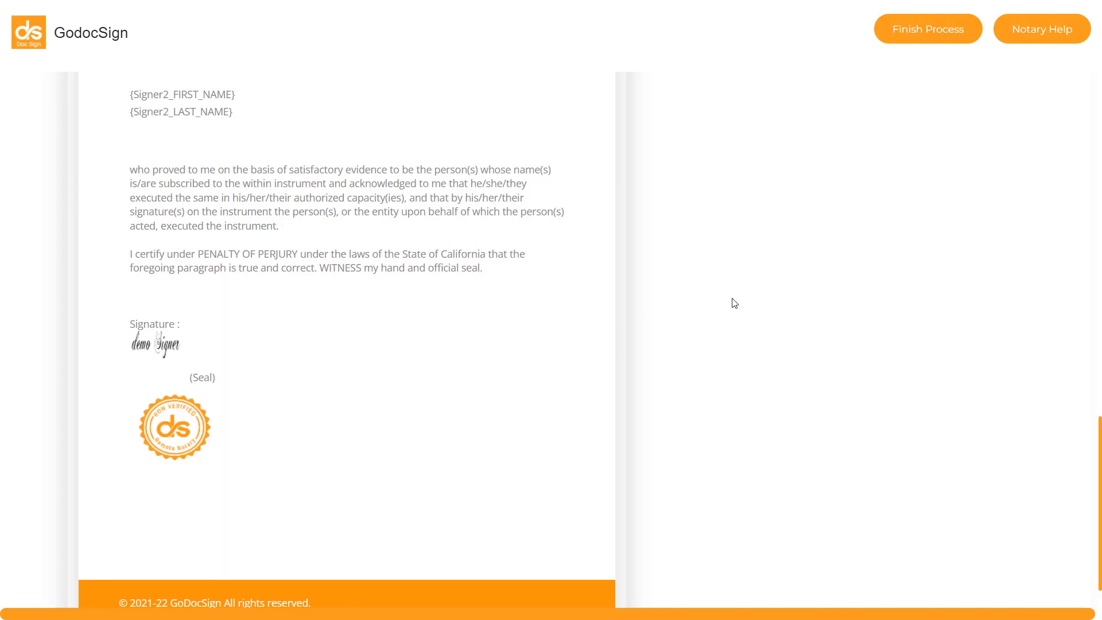
# Step: Finish the notarization process, then open the email about the signed POA RON document in the signer's inbox
pyautogui.scroll(15, 772, 297)
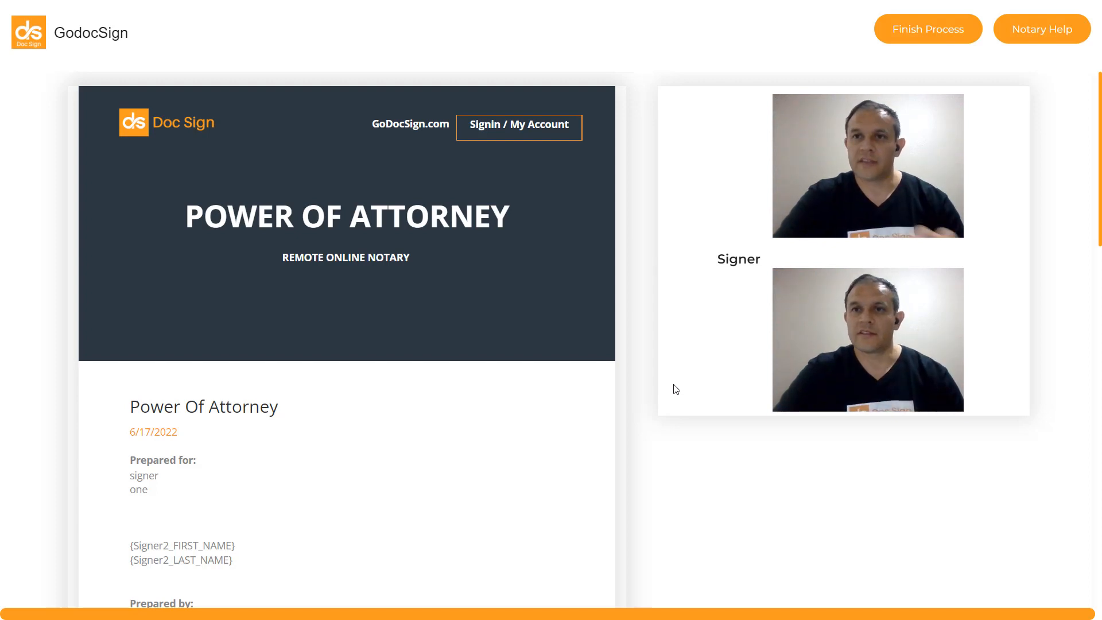
pyautogui.click(919, 37)
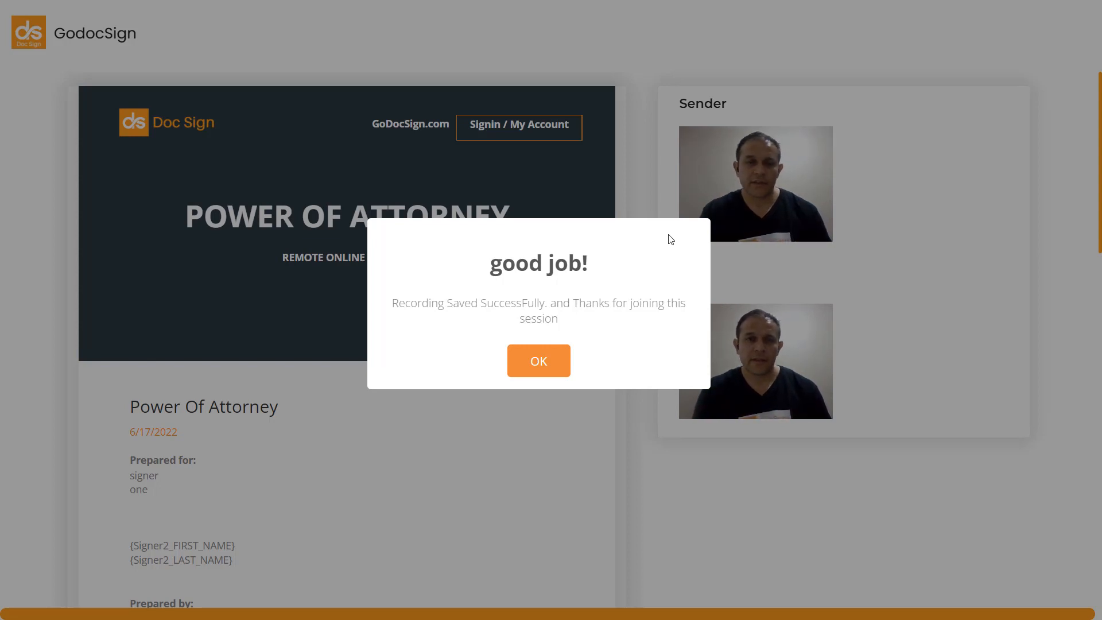
pyautogui.click(529, 367)
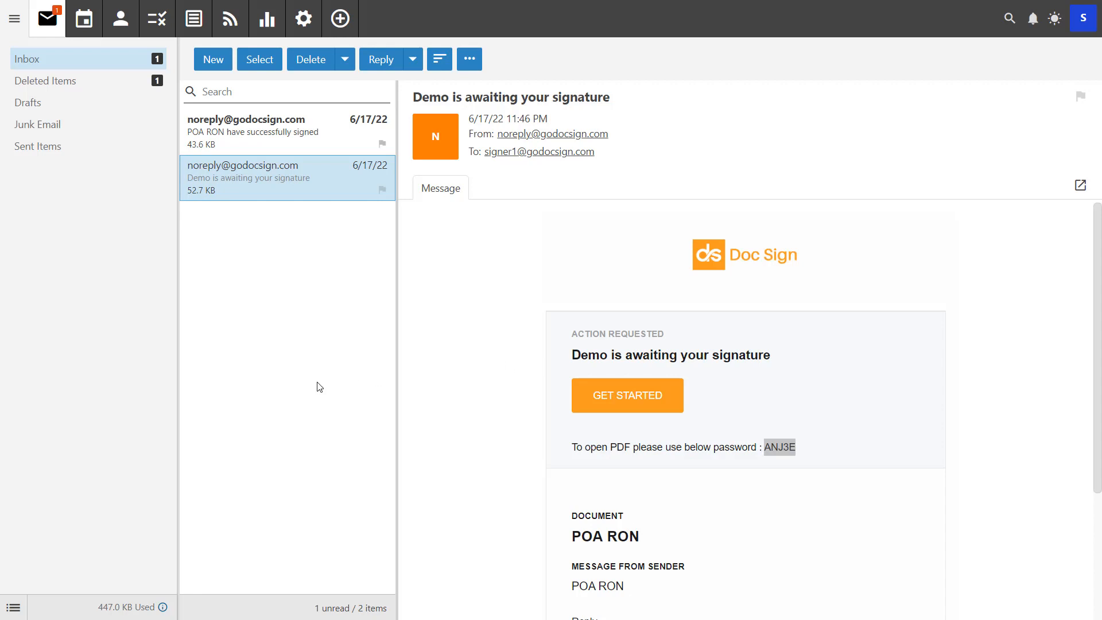
pyautogui.click(309, 130)
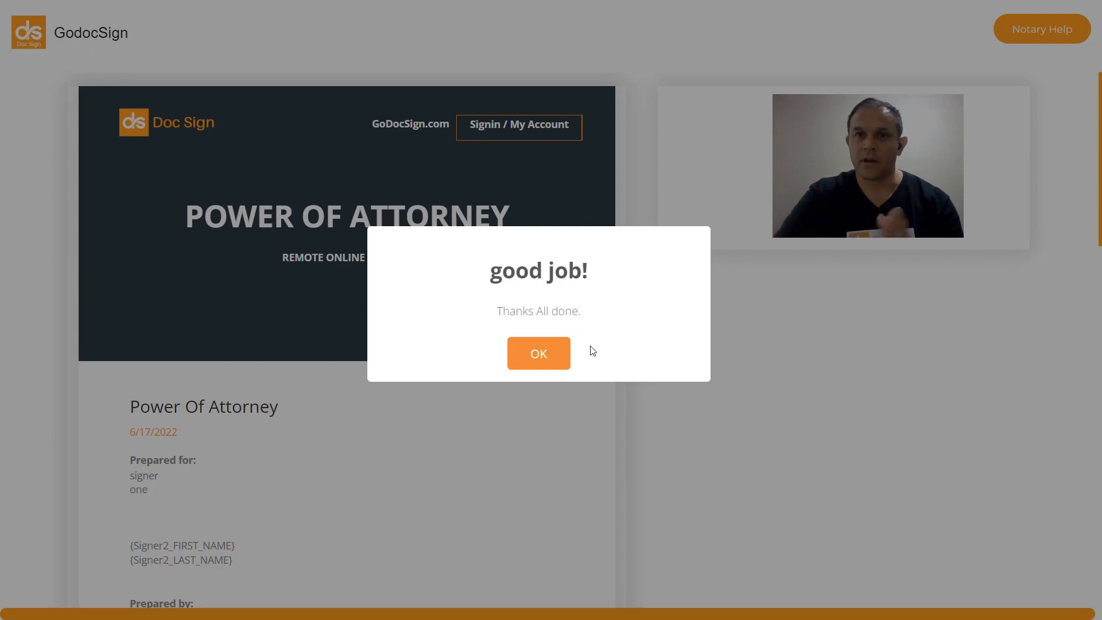
# Step: Close the notary's completion message and open the available actions for POA RON in the Notary Journal
pyautogui.click(543, 363)
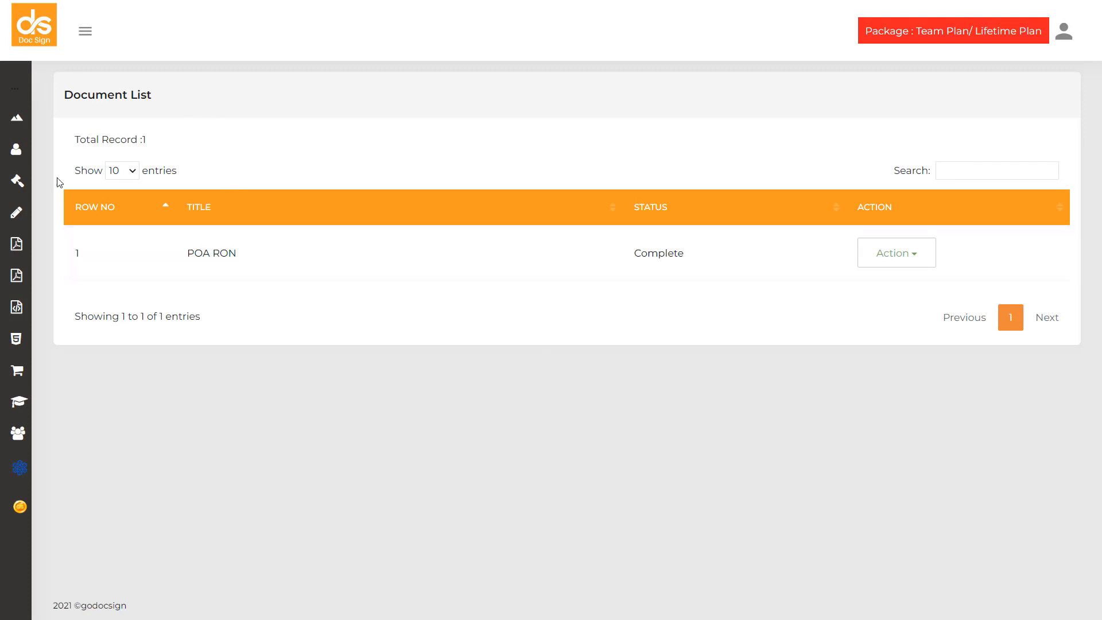
pyautogui.moveTo(18, 195)
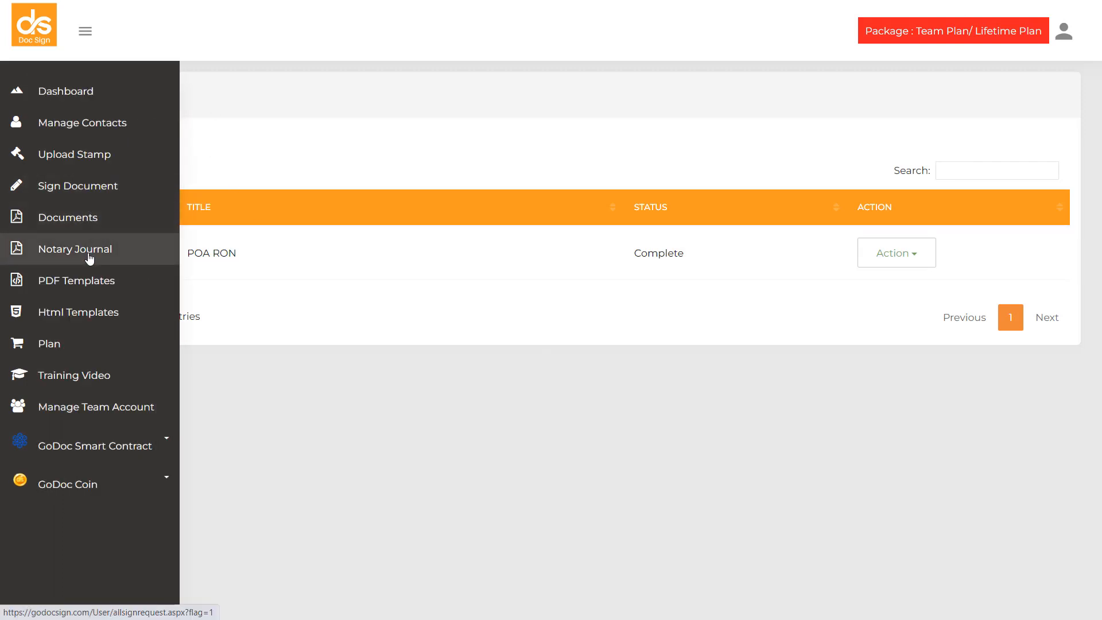
pyautogui.click(89, 257)
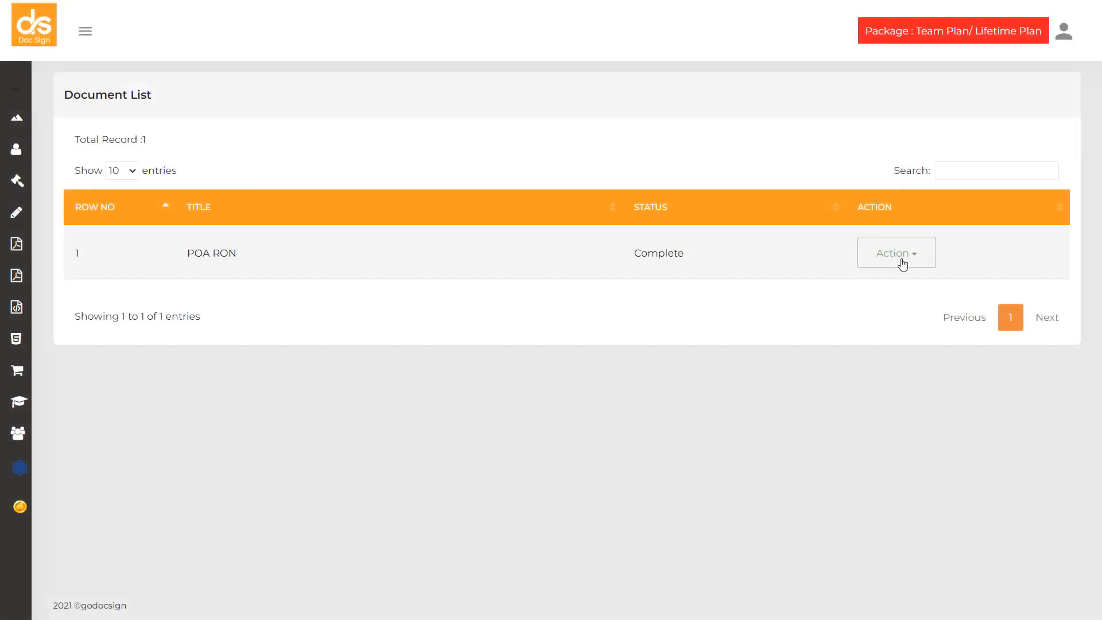
pyautogui.click(920, 261)
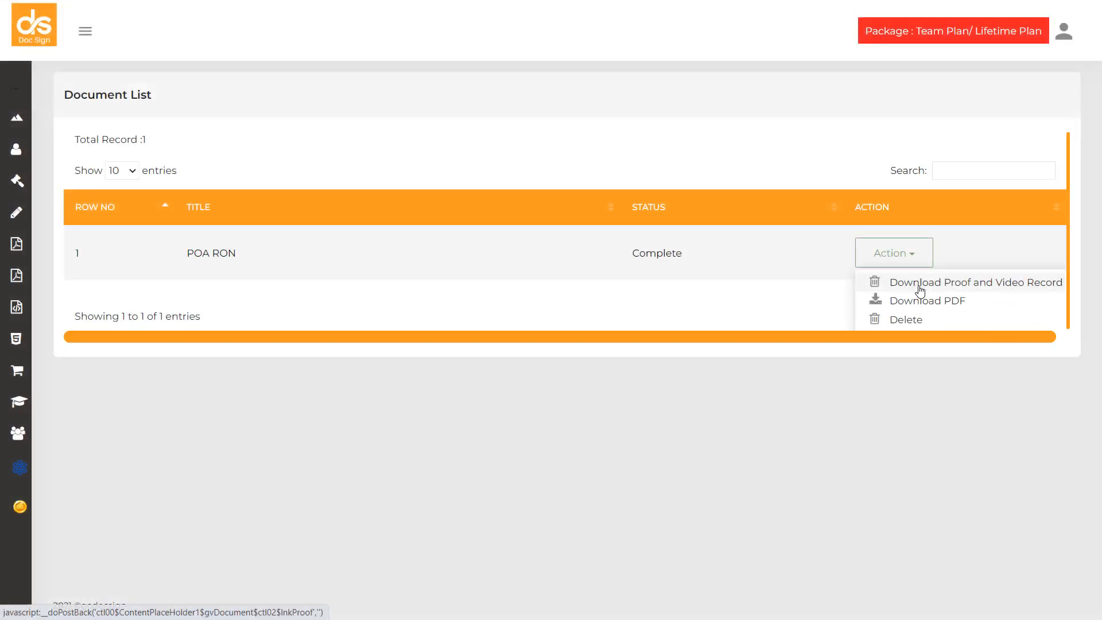